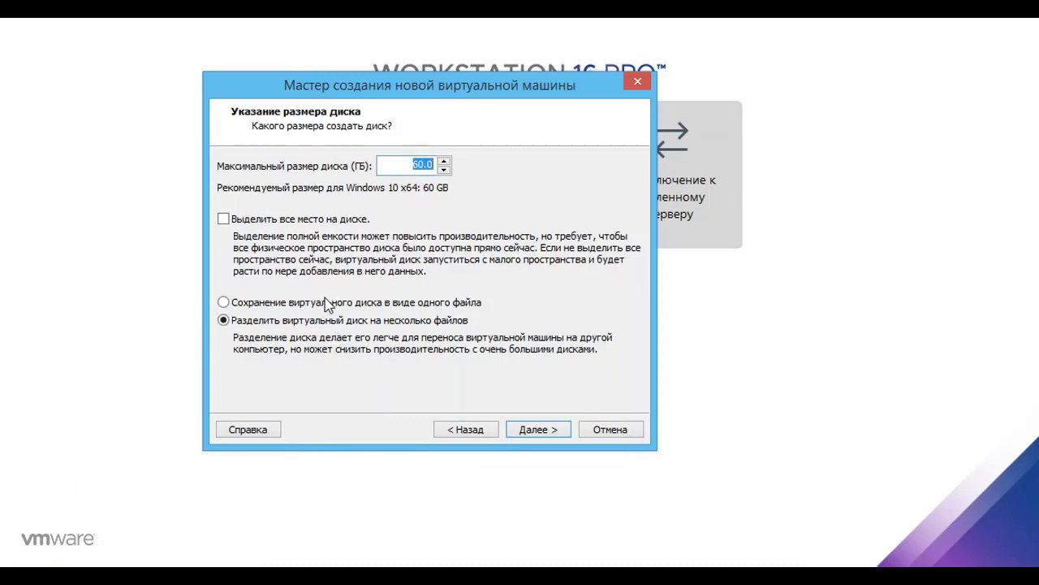
# Step: Store the 60 GB virtual disk as a single file and finish creating the Windows 10 x64 virtual machine
pyautogui.click(327, 302)
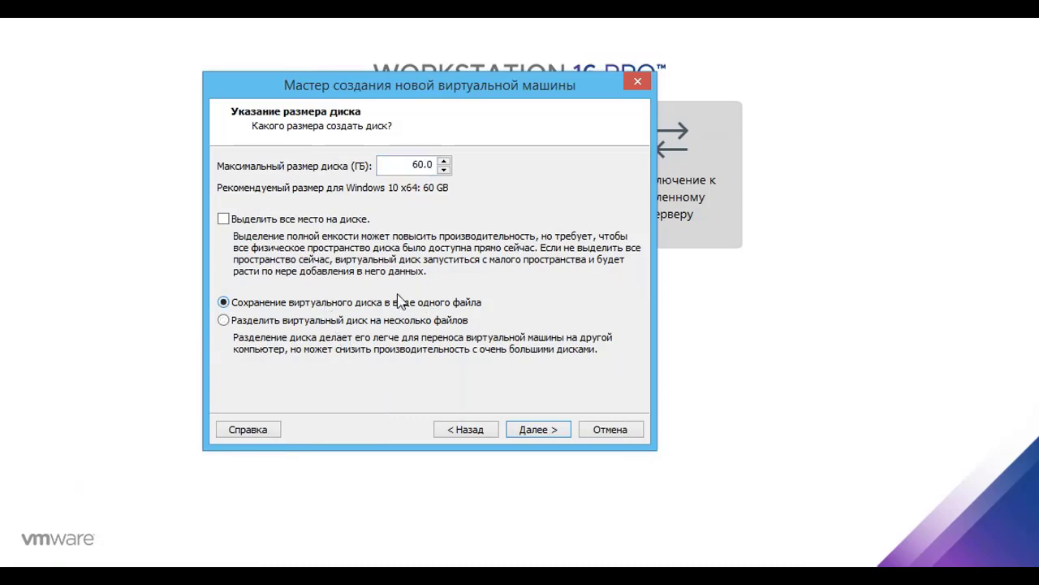
pyautogui.click(530, 432)
pyautogui.click(536, 434)
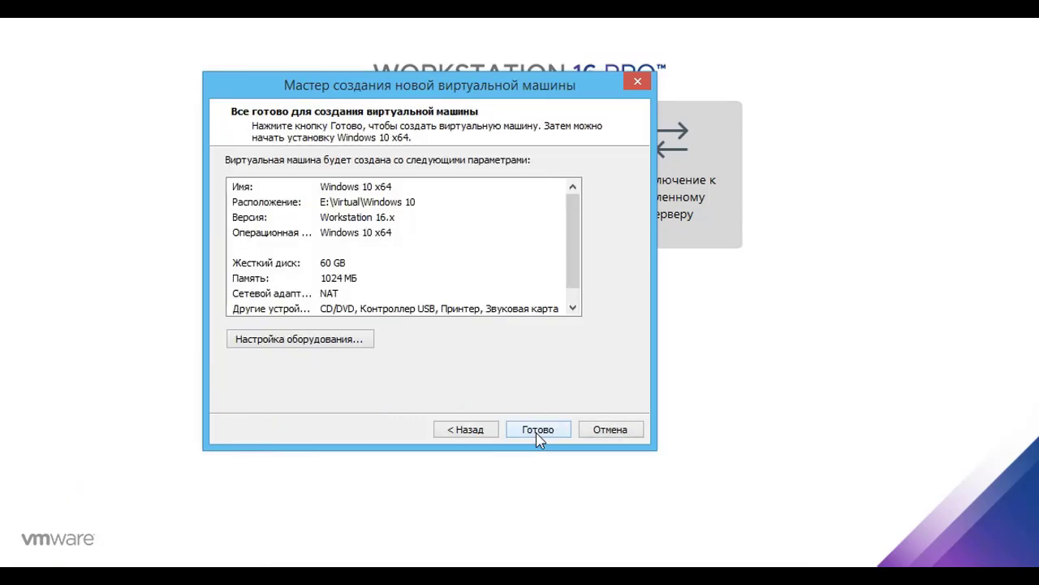
pyautogui.click(538, 429)
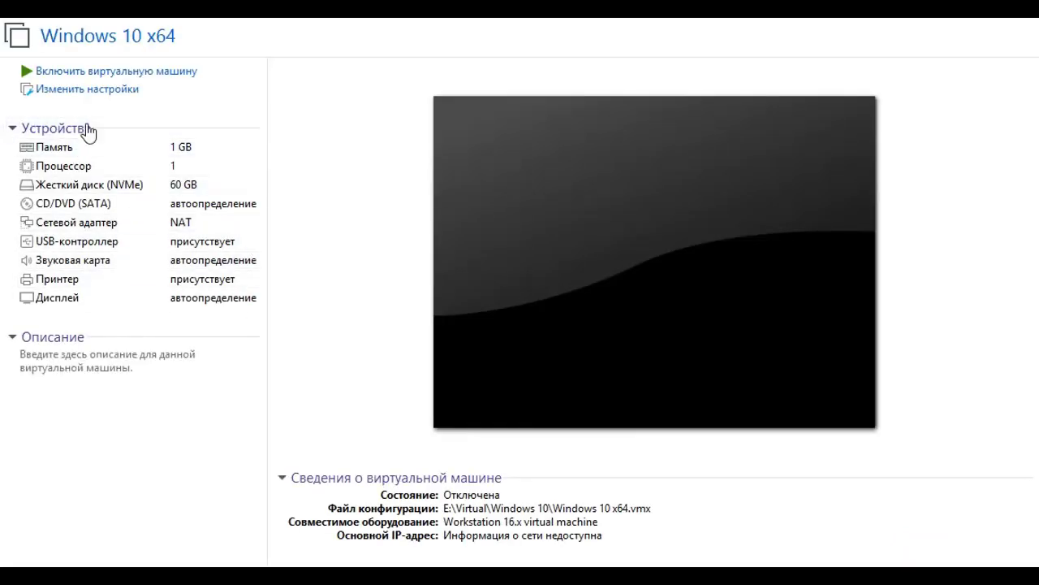
# Step: Connect the virtual machine's CD/DVD drive to the Windows10_Enterprise_LTSC_2019_v1809_x64_RU ISO image and save the settings
pyautogui.doubleClick(168, 207)
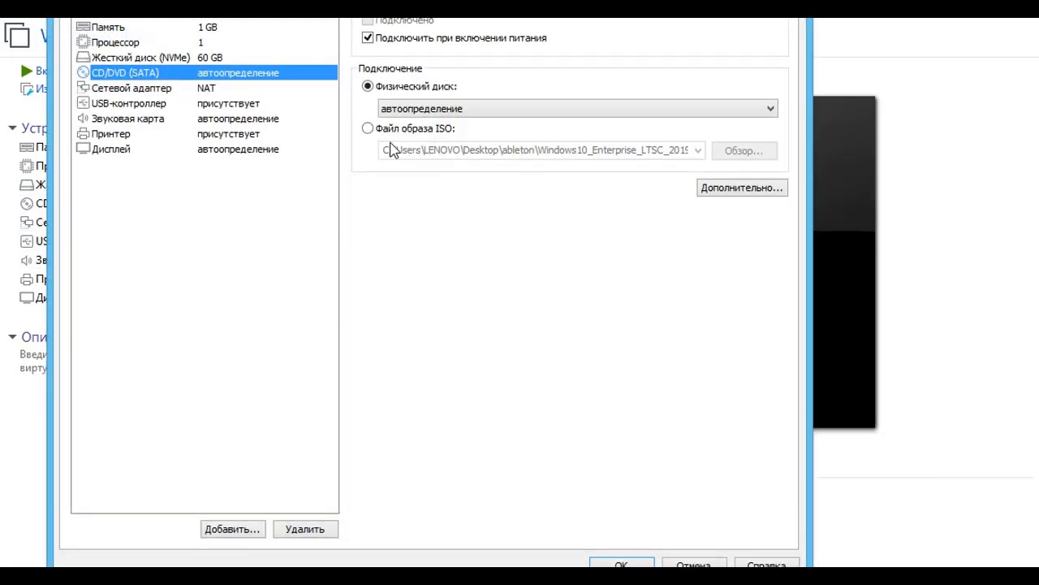
pyautogui.click(386, 132)
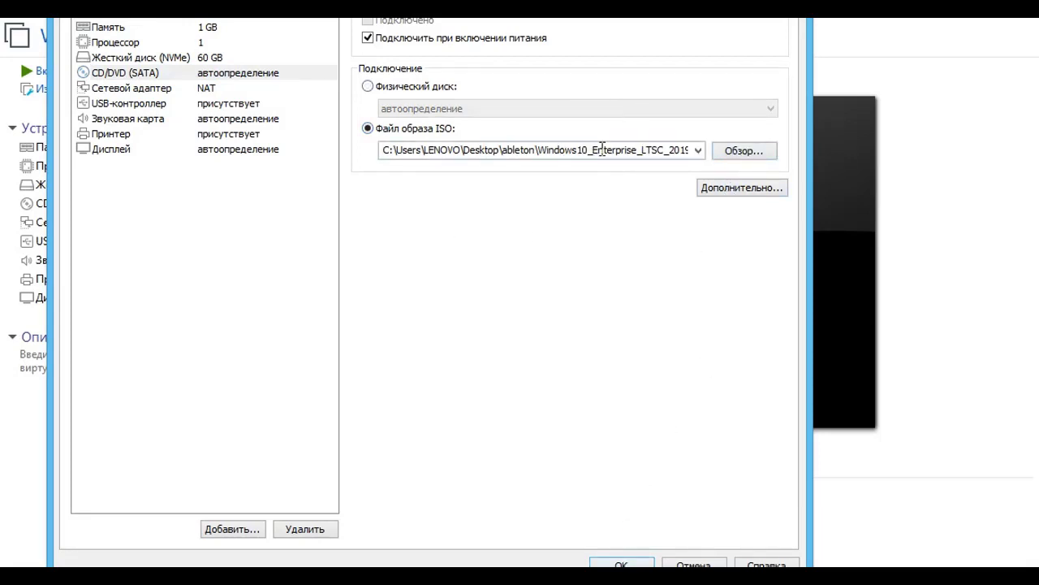
pyautogui.click(604, 153)
pyautogui.click(640, 152)
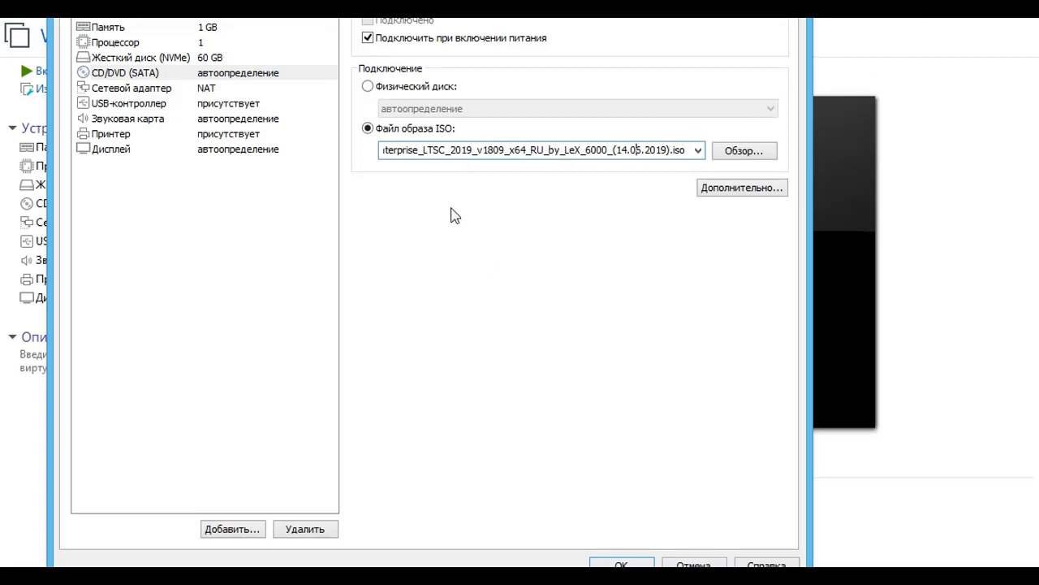
pyautogui.press('Delete')
pyautogui.write('6')
pyautogui.click(742, 152)
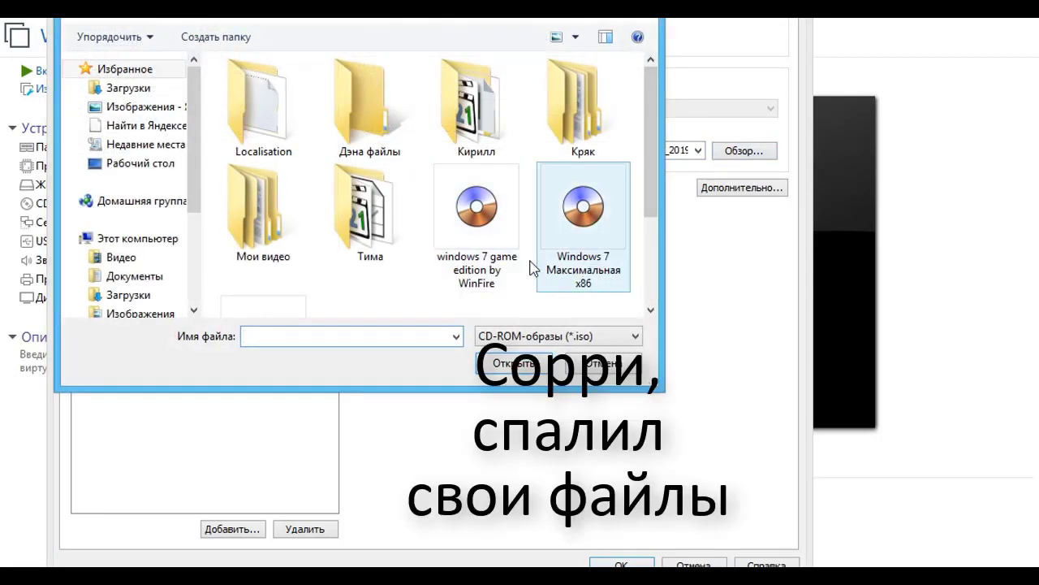
pyautogui.moveTo(655, 131); pyautogui.dragTo(656, 251)
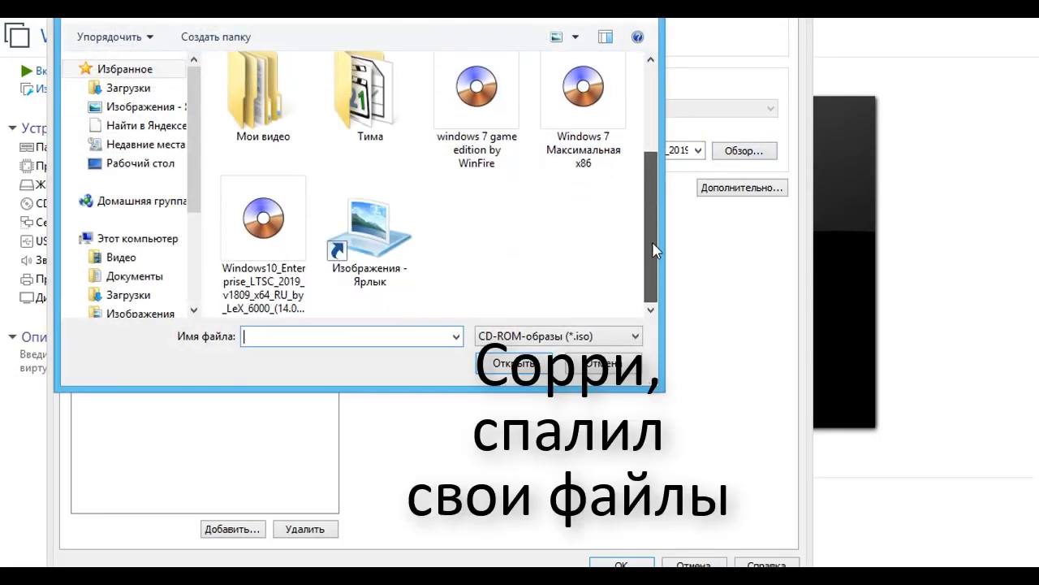
pyautogui.click(255, 248)
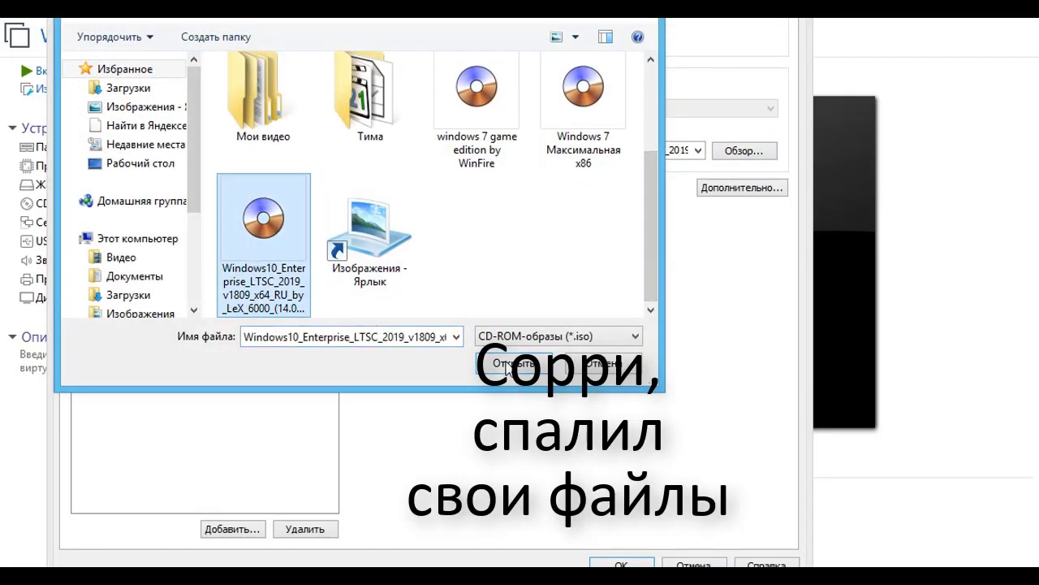
pyautogui.click(508, 364)
pyautogui.click(620, 562)
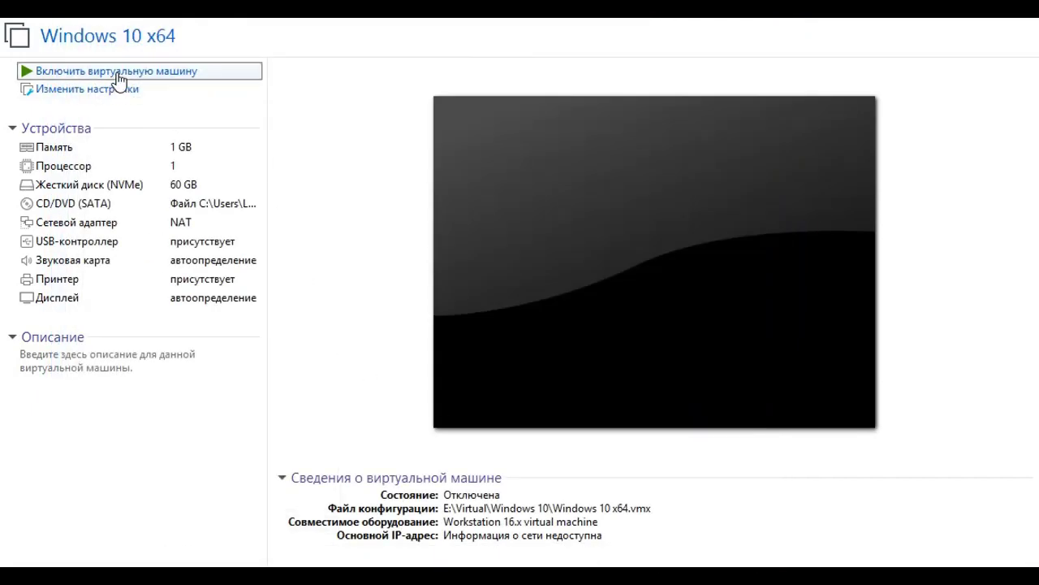
# Step: Power on the Windows 10 x64 virtual machine and shut down its guest operating system
pyautogui.click(118, 80)
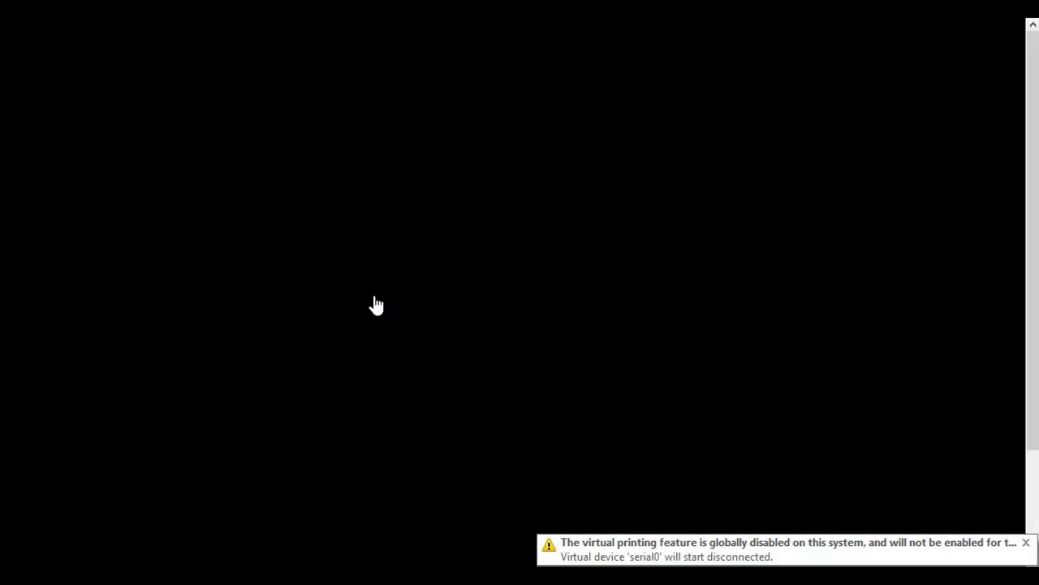
pyautogui.click(545, 231)
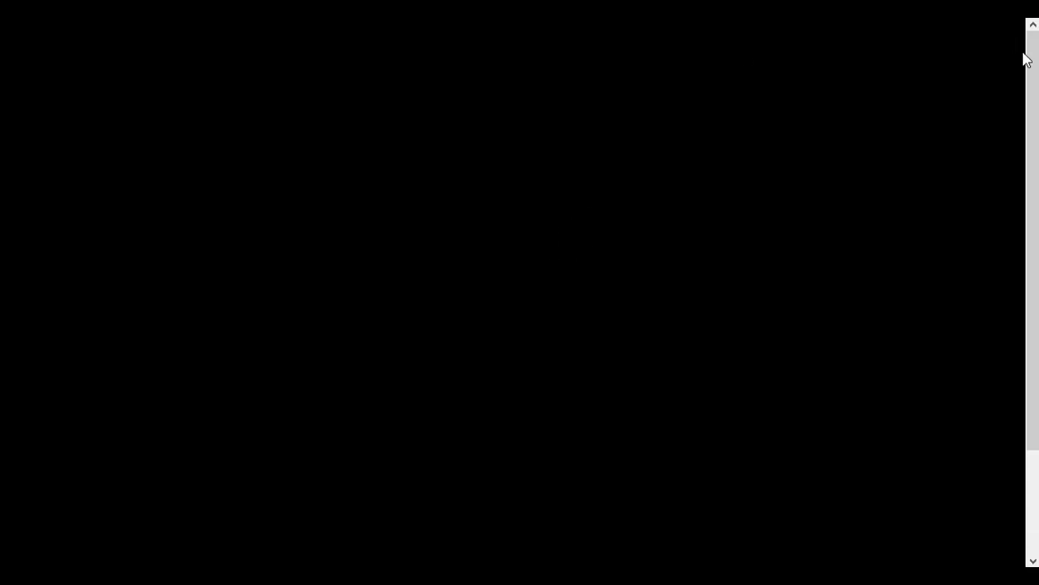
pyautogui.moveTo(1035, 131); pyautogui.dragTo(1028, 50)
pyautogui.click(218, 9)
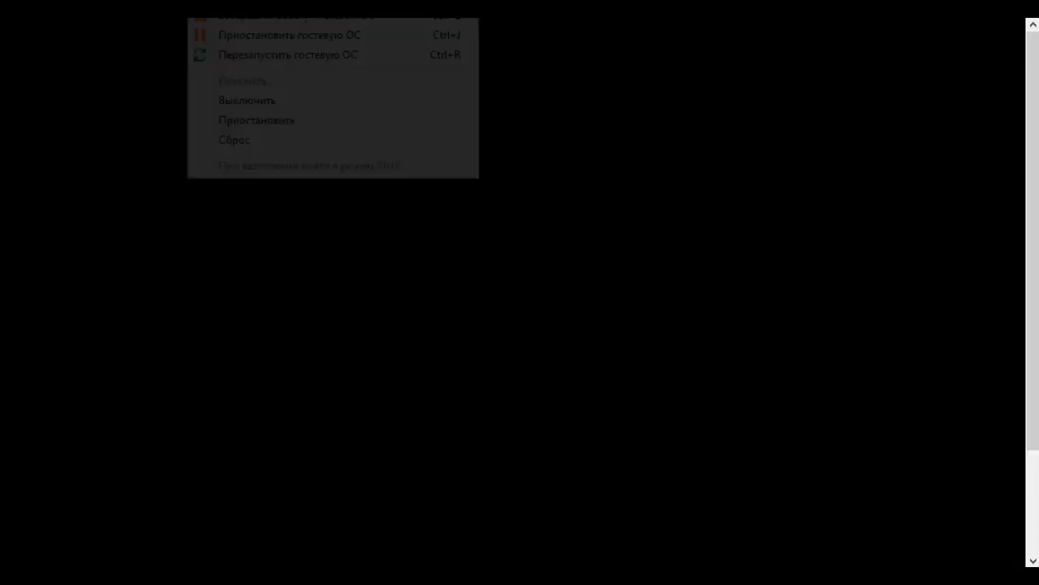
pyautogui.click(226, 21)
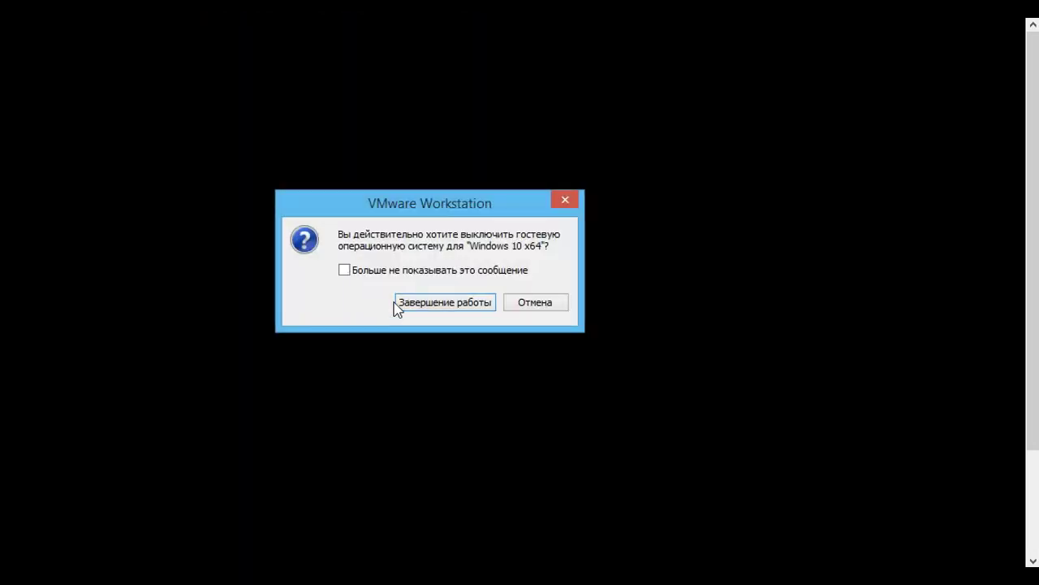
pyautogui.click(425, 304)
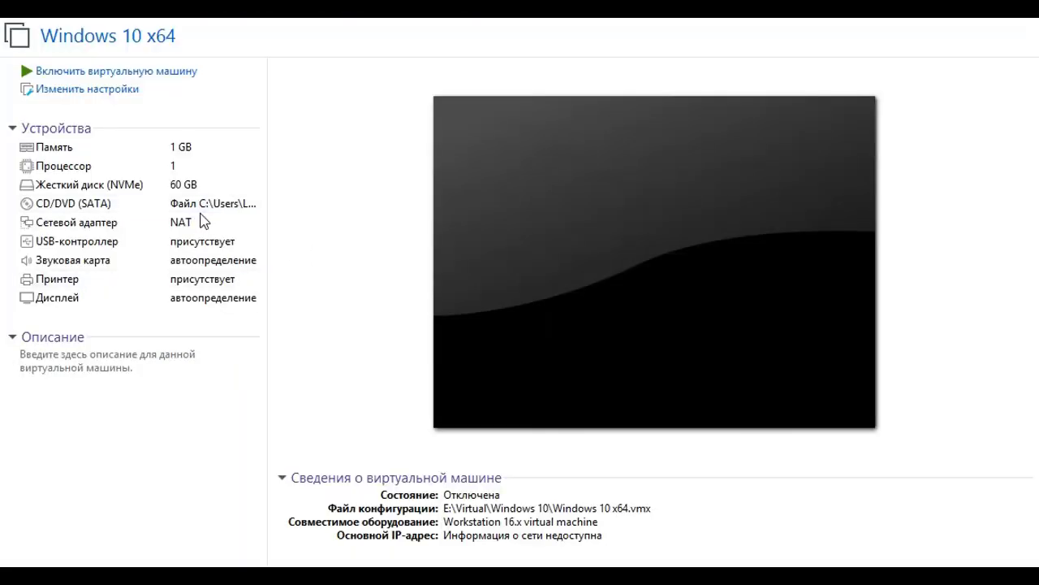
# Step: Replace the CD/DVD image with ru_windows_10_version_2004_updated_aug_2020_x64_dvd from the Windows 10.0.19041.450 Version 2004 folder in Downloads and save the settings
pyautogui.click(201, 209)
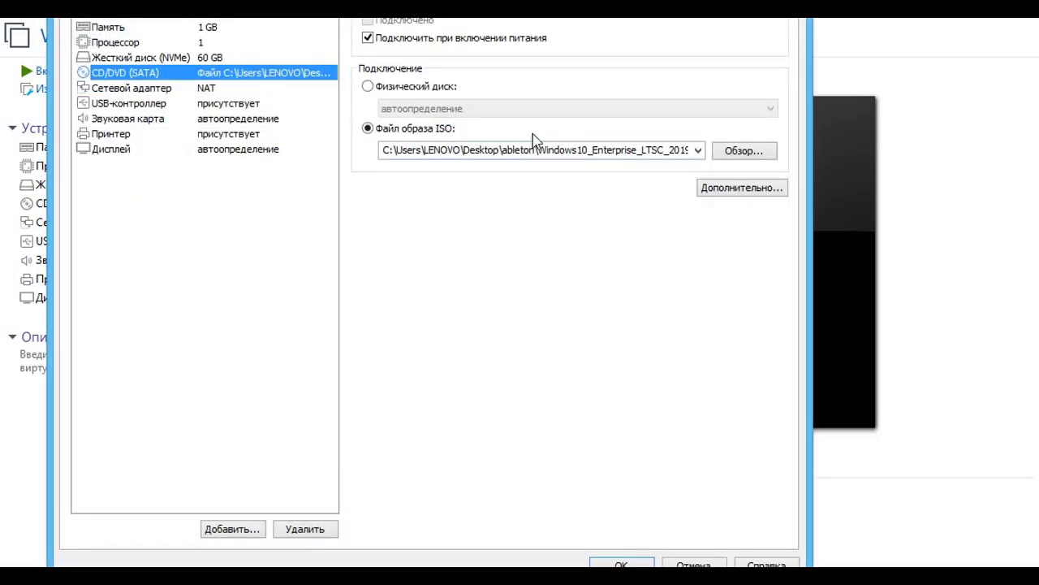
pyautogui.click(718, 152)
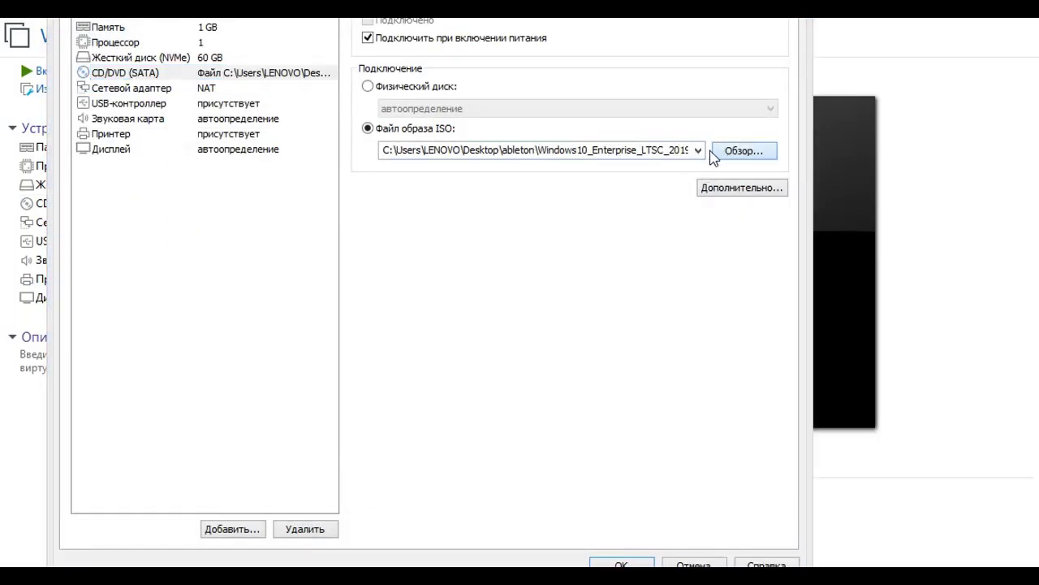
pyautogui.click(136, 95)
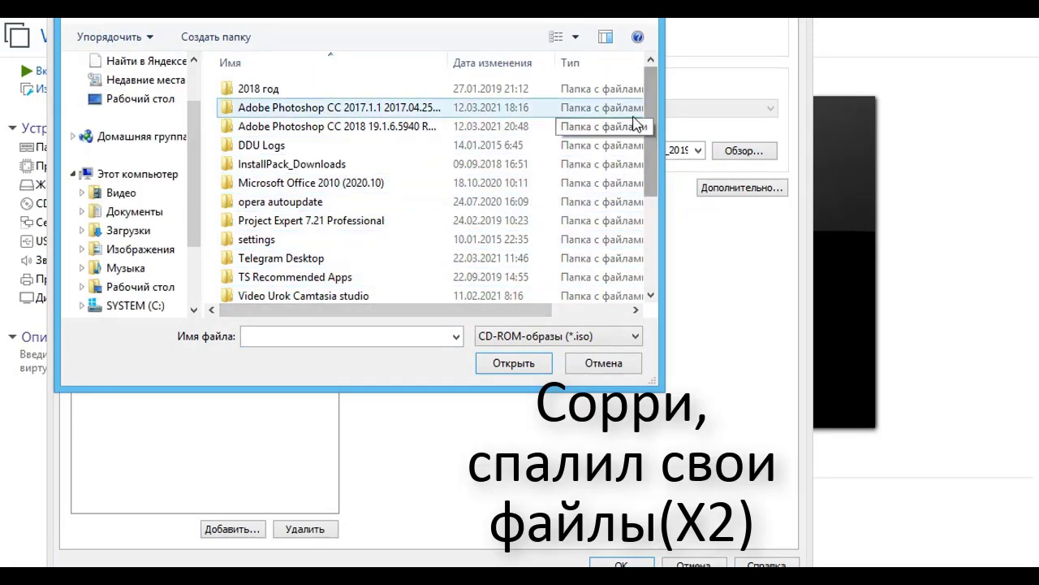
pyautogui.scroll(-1, 410, 265)
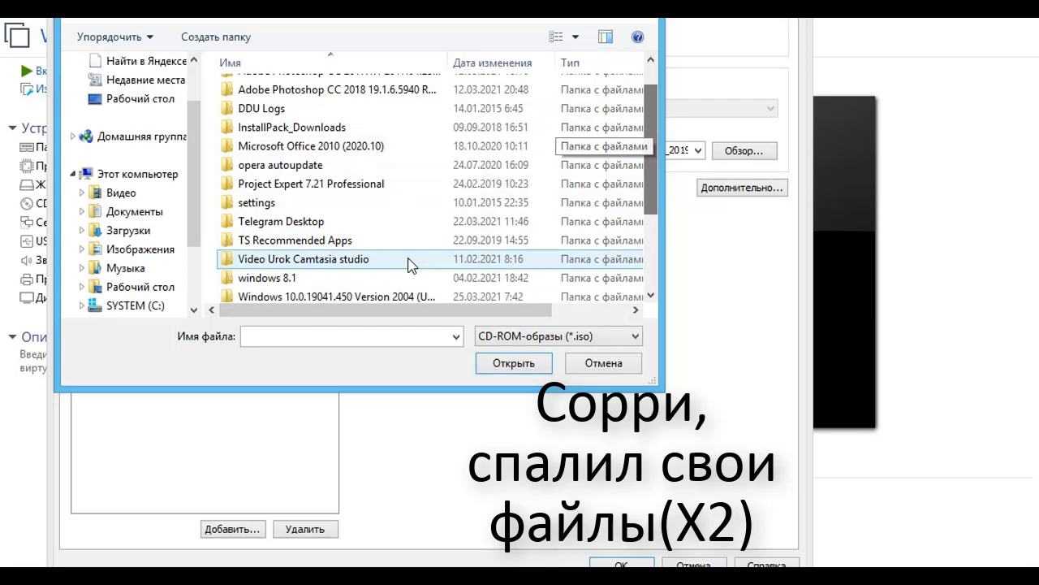
pyautogui.doubleClick(365, 298)
pyautogui.click(317, 89)
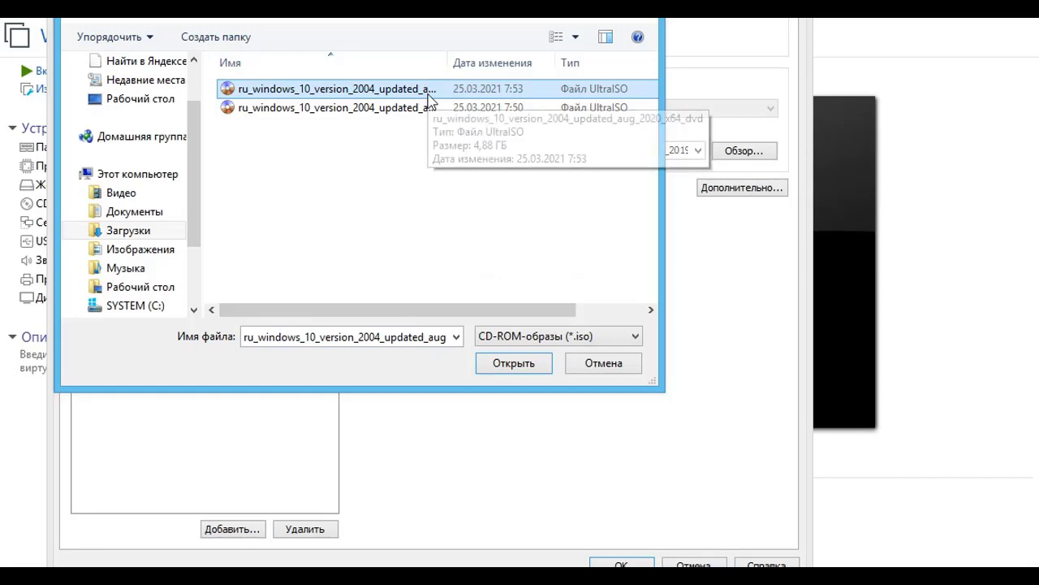
pyautogui.click(512, 365)
pyautogui.click(166, 18)
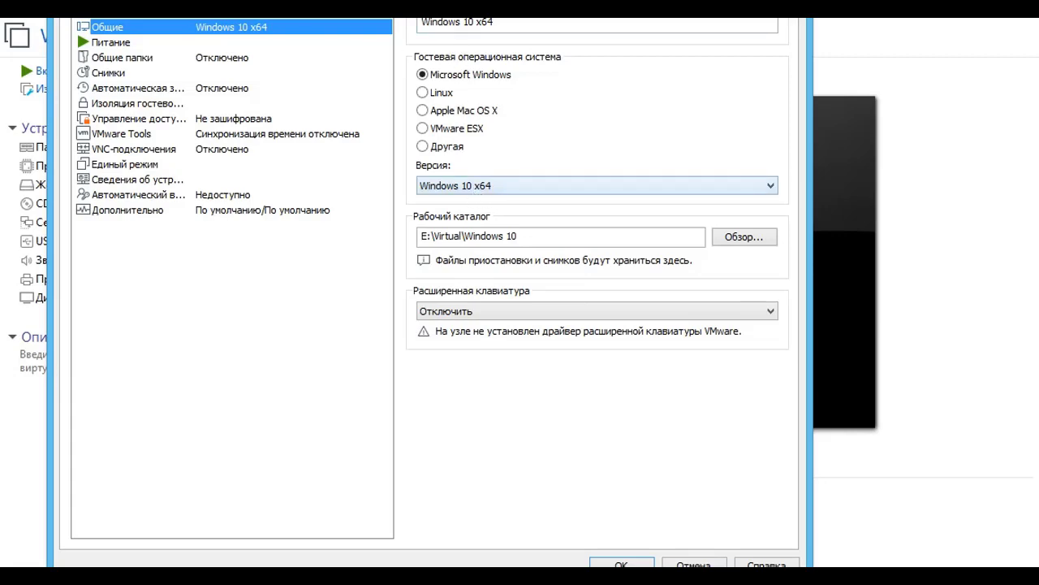
pyautogui.click(99, 18)
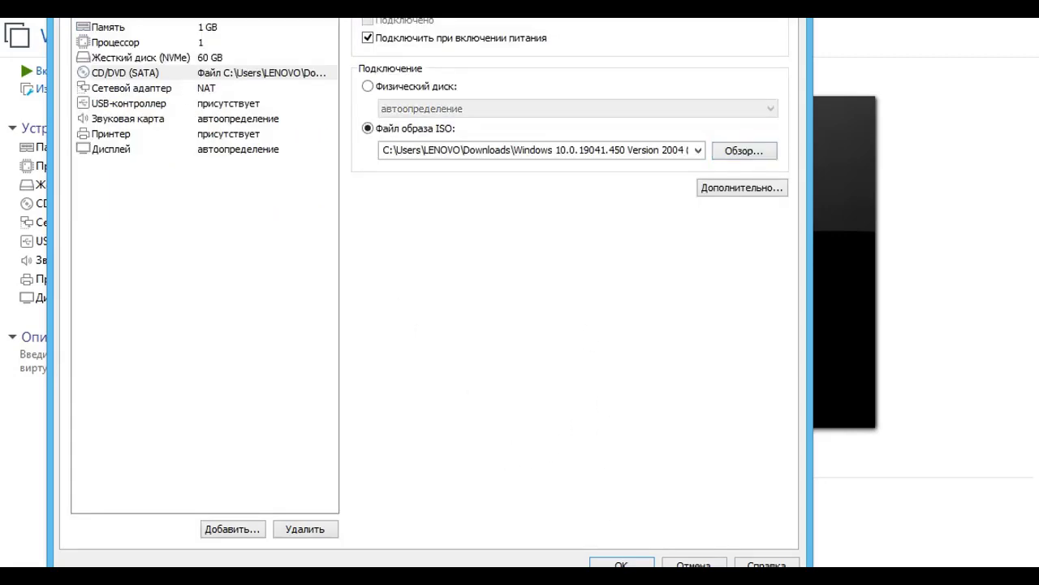
pyautogui.click(621, 566)
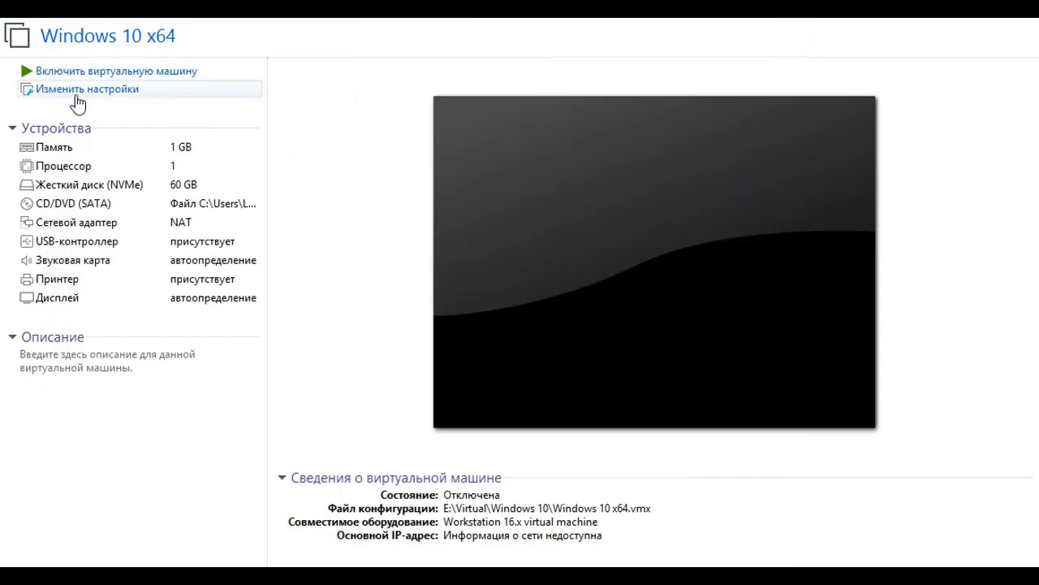
# Step: Try to boot the virtual machine from the version 2004 x64 image, and shut the guest down
pyautogui.click(72, 78)
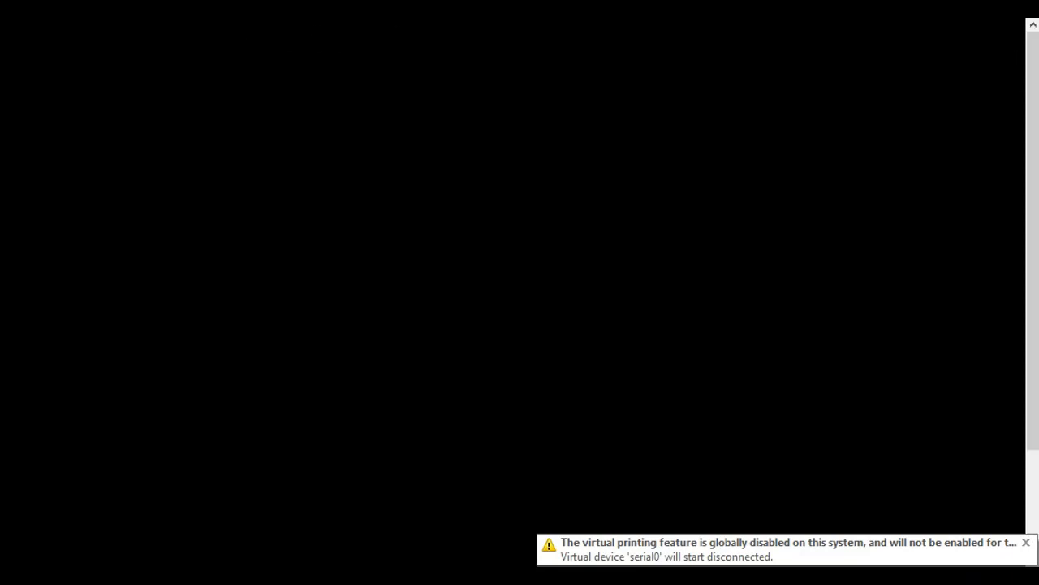
pyautogui.click(195, 8)
pyautogui.click(228, 21)
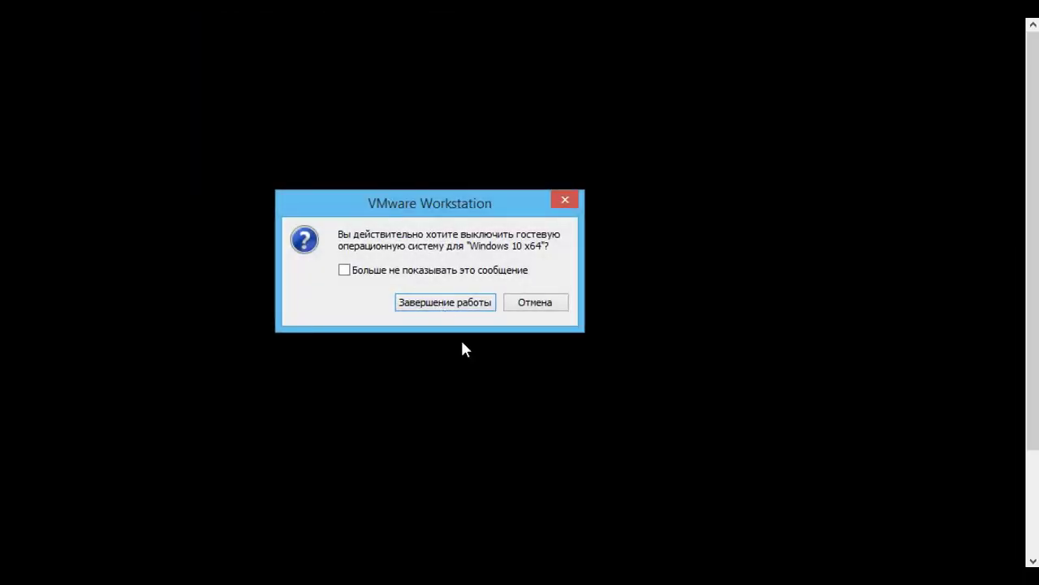
pyautogui.click(453, 304)
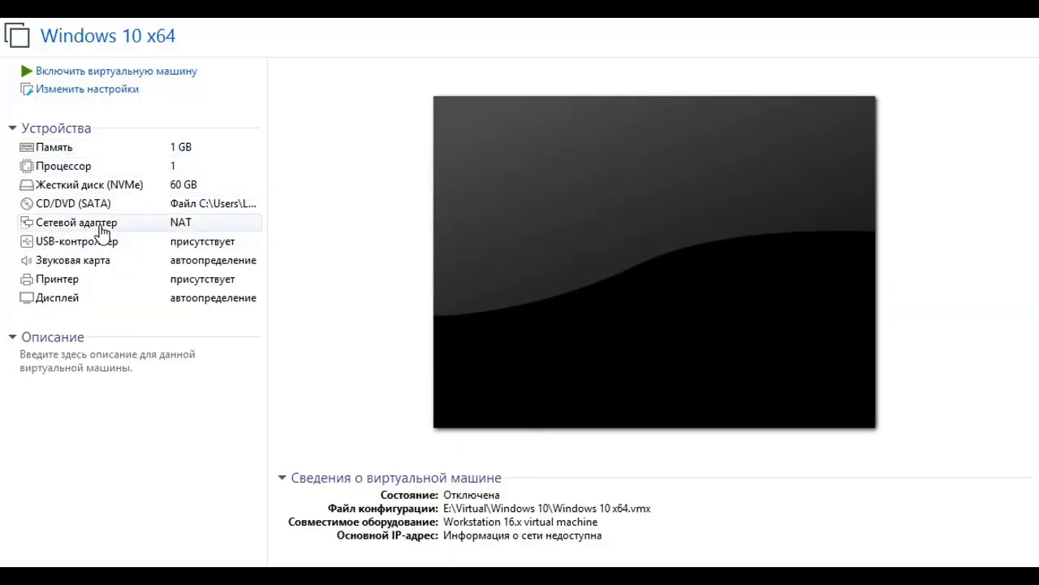
# Step: Set the virtual machine's guest operating system version to Windows 10 in its general options
pyautogui.click(107, 96)
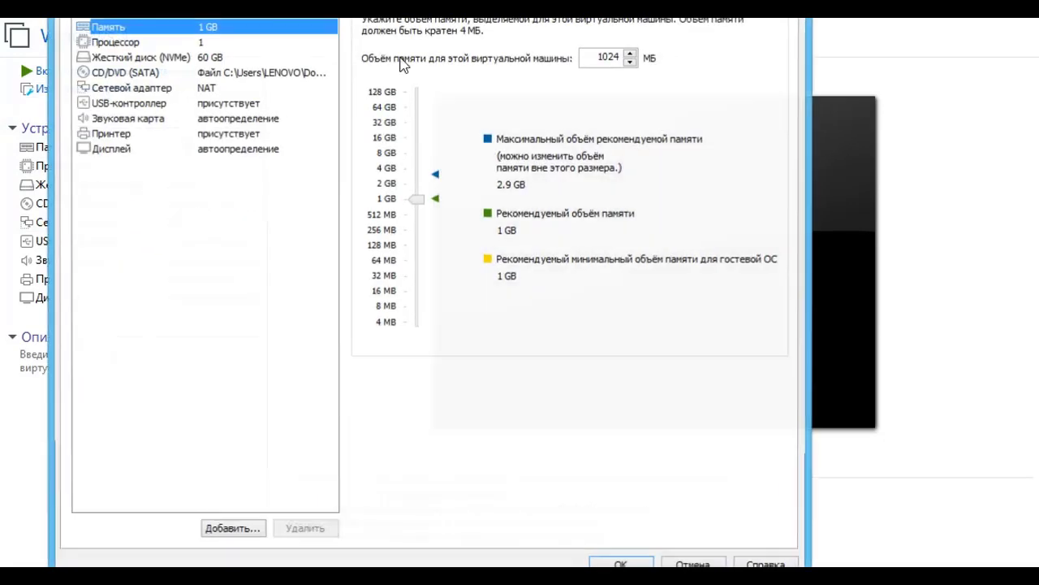
pyautogui.click(166, 6)
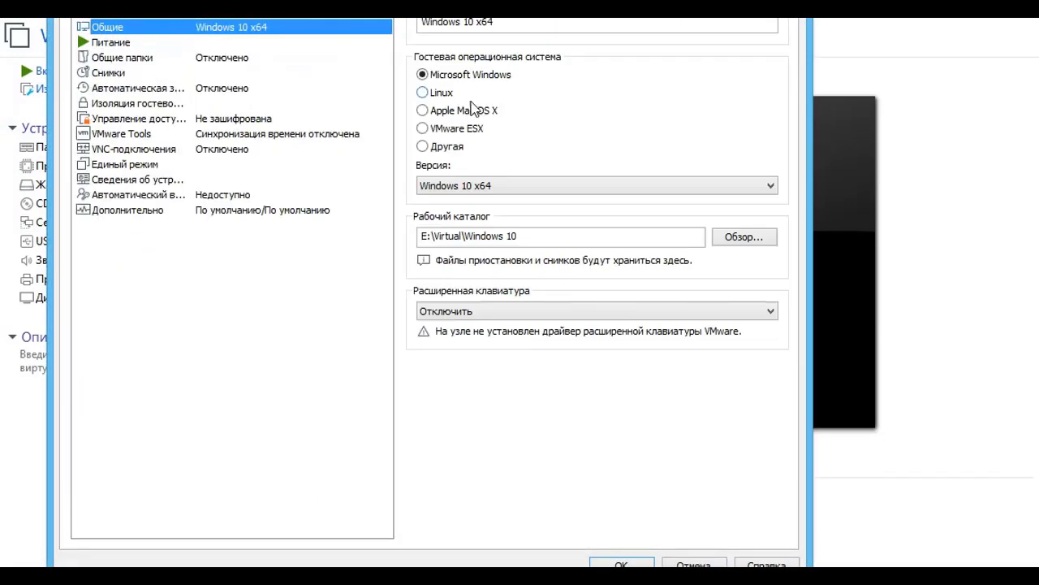
pyautogui.click(459, 186)
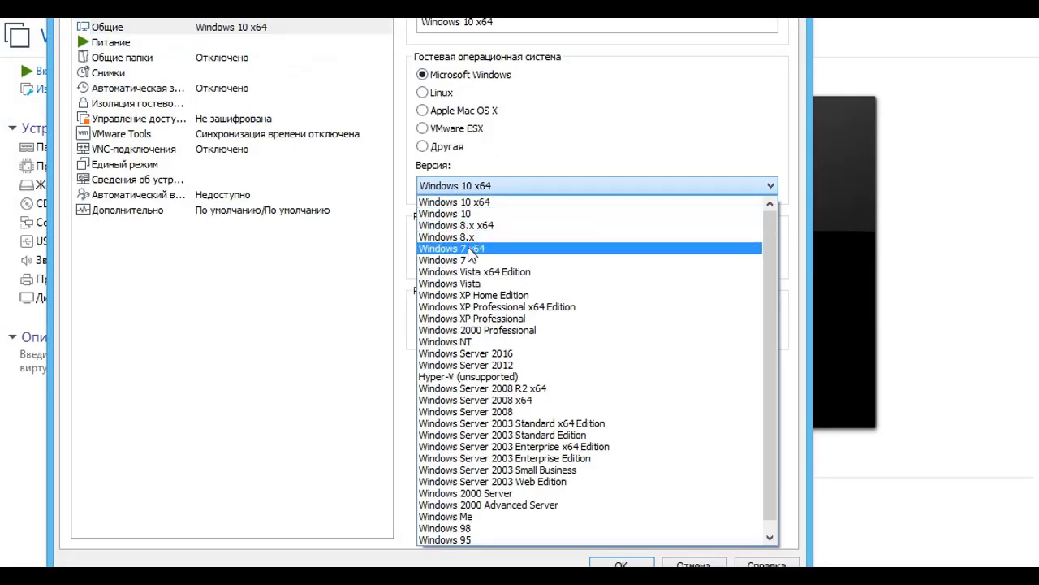
pyautogui.click(470, 213)
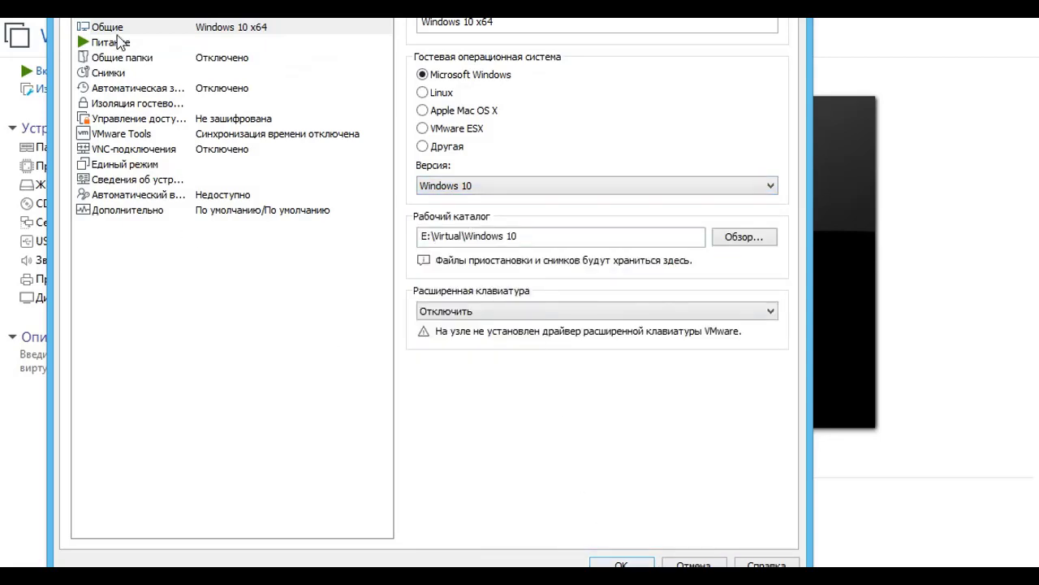
# Step: Replace the CD/DVD image with ru_windows_10_version_2004_updated_aug_2020_x86_dvd from the Windows 10.0.19041.450 Version 2004 folder and save the settings
pyautogui.click(95, 9)
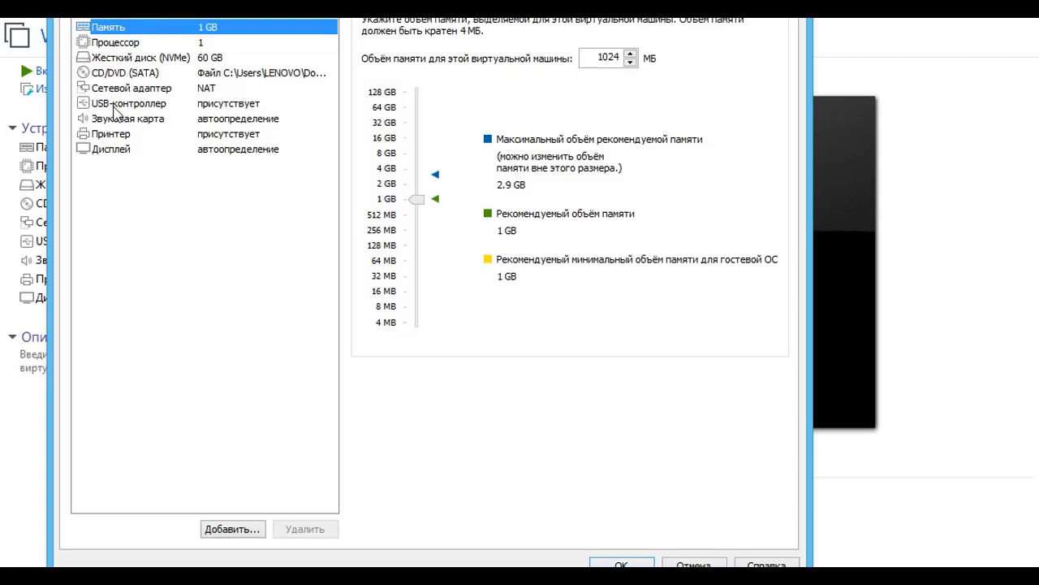
pyautogui.click(104, 73)
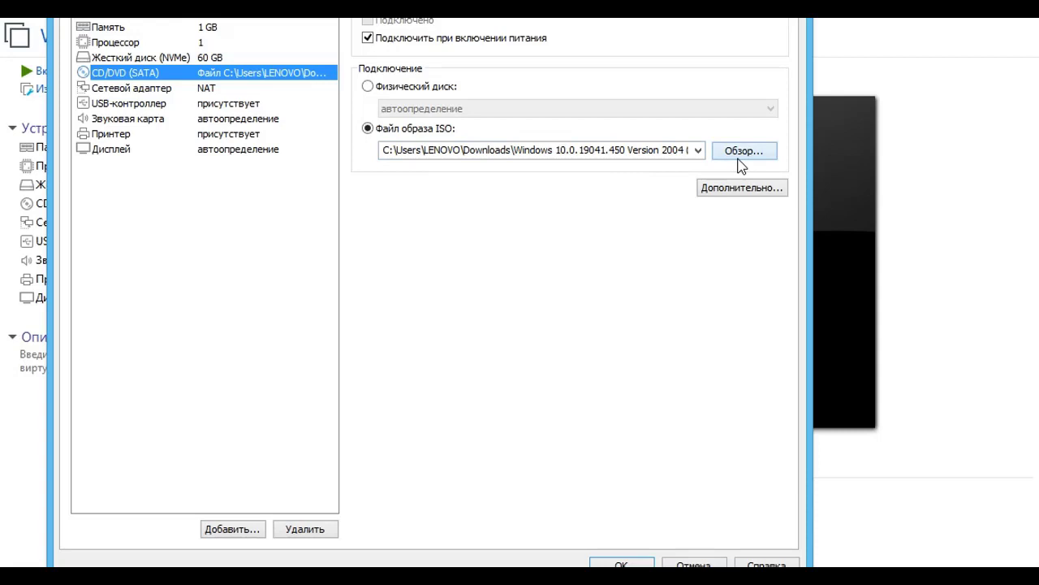
pyautogui.click(730, 158)
pyautogui.click(298, 108)
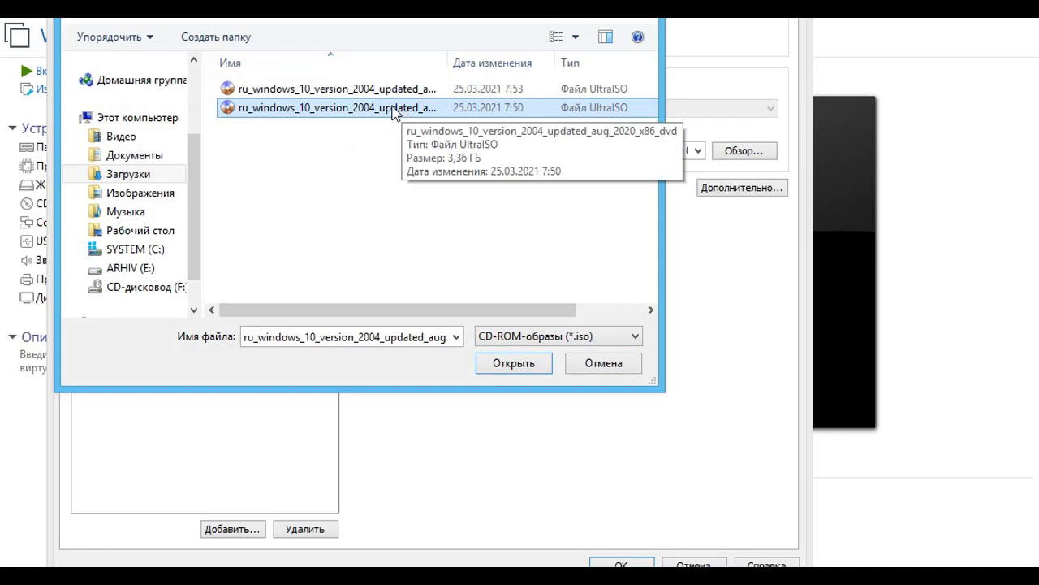
pyautogui.click(452, 91)
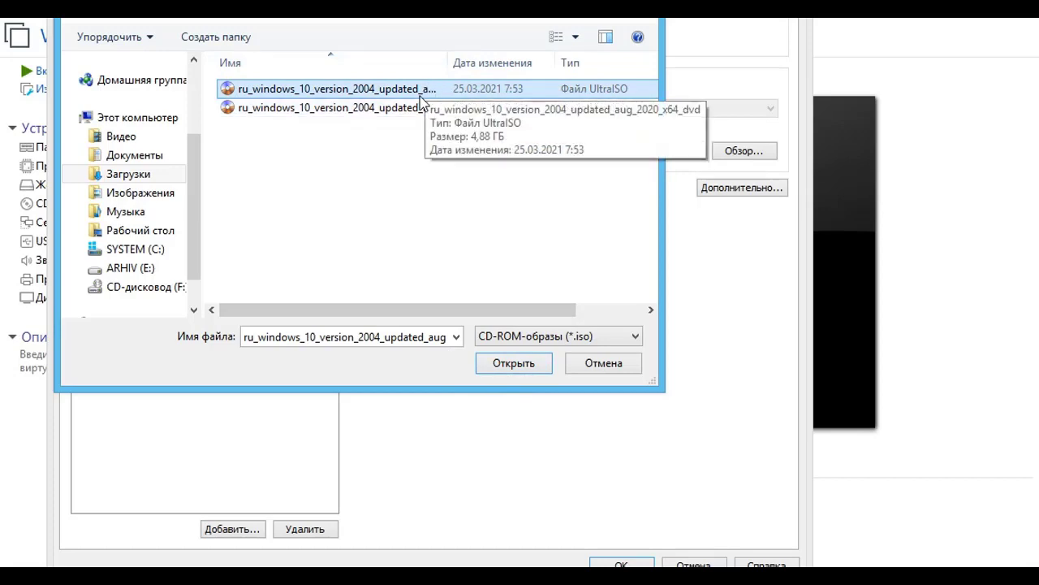
pyautogui.click(383, 114)
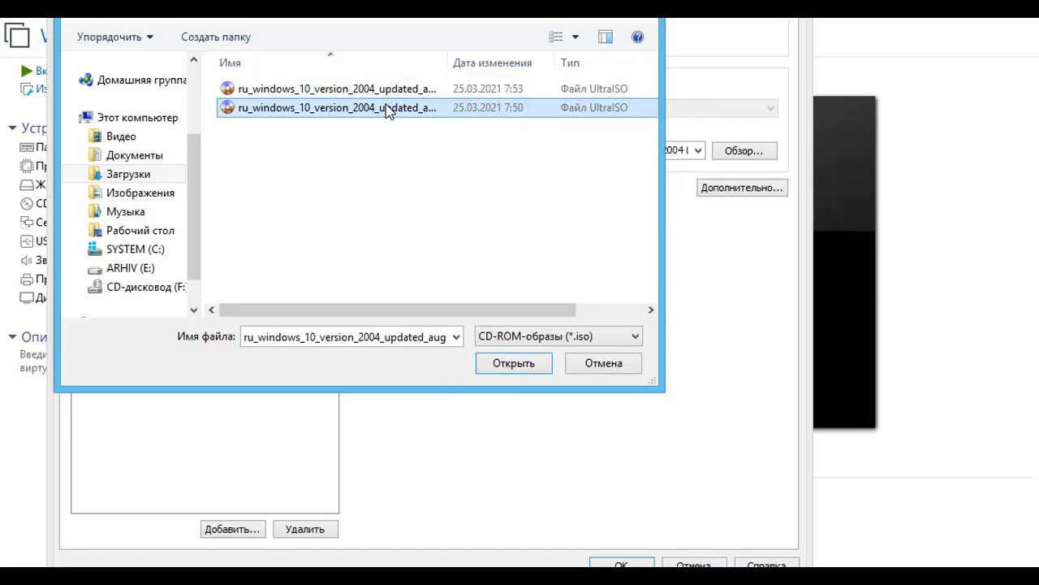
pyautogui.click(513, 371)
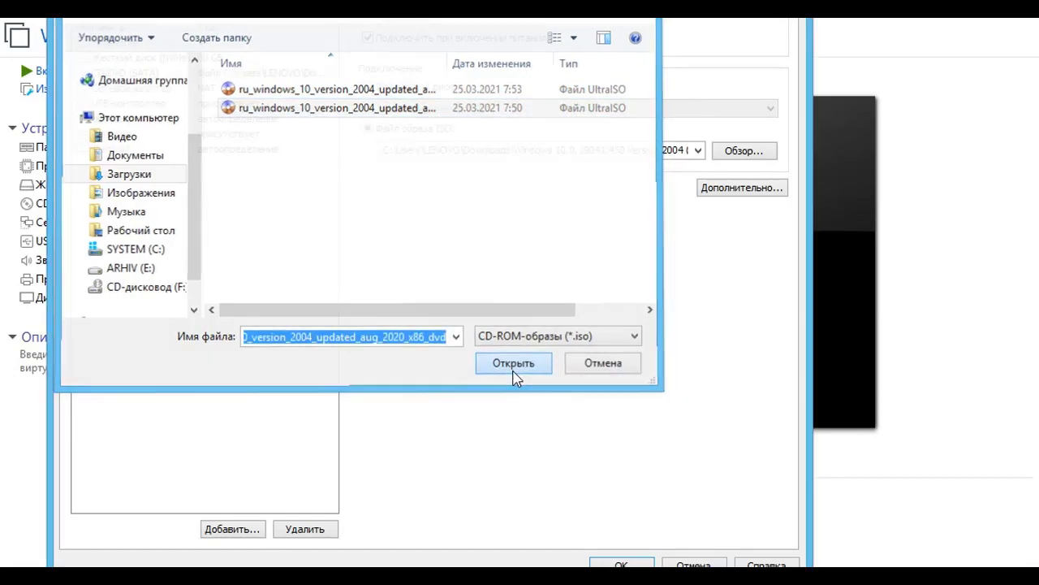
pyautogui.click(622, 563)
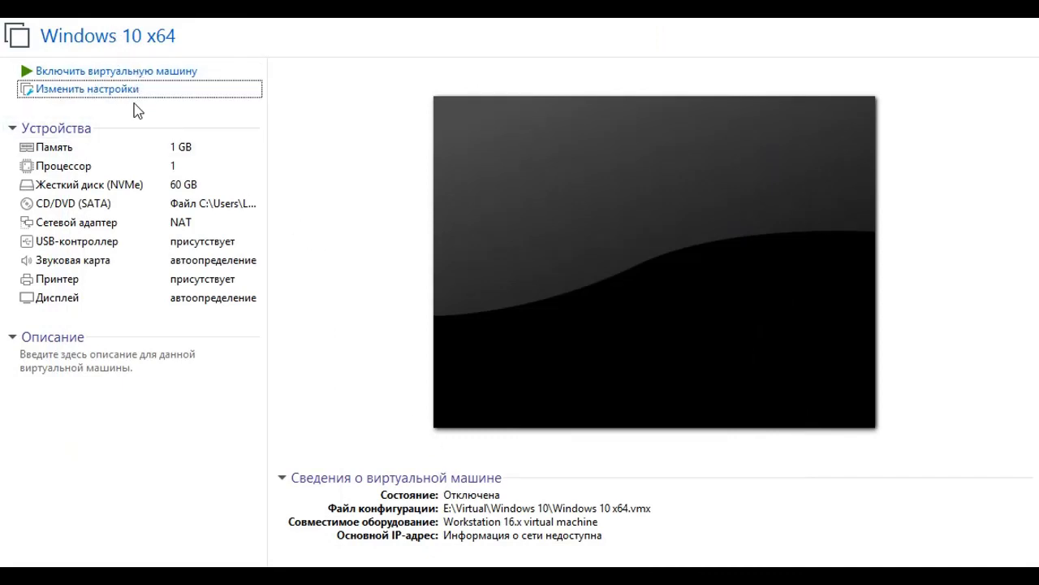
# Step: Try to boot the virtual machine from the version 2004 x86 image with the Windows 10 guest version, and shut the guest down
pyautogui.click(128, 96)
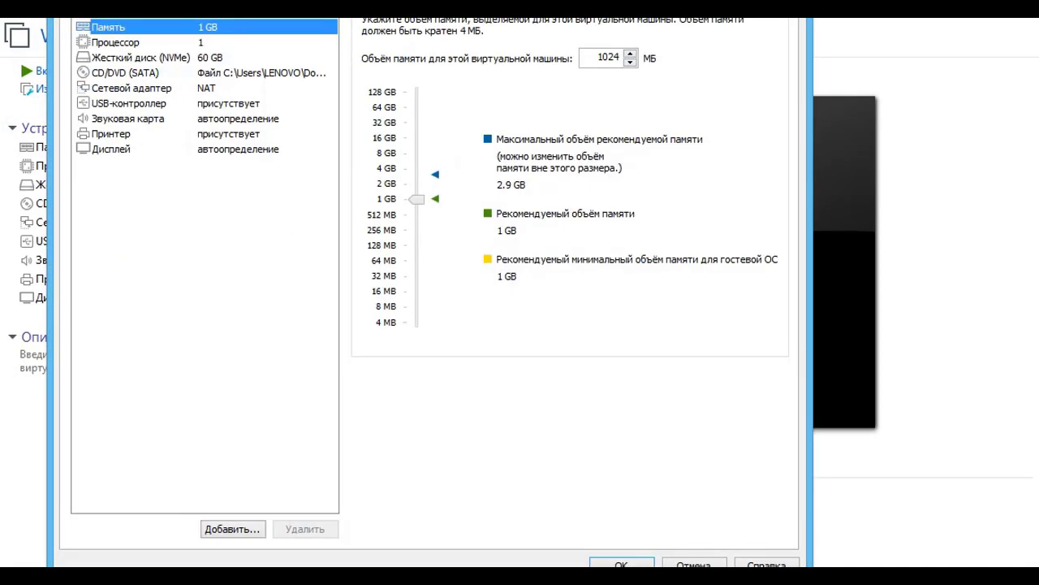
pyautogui.click(175, 9)
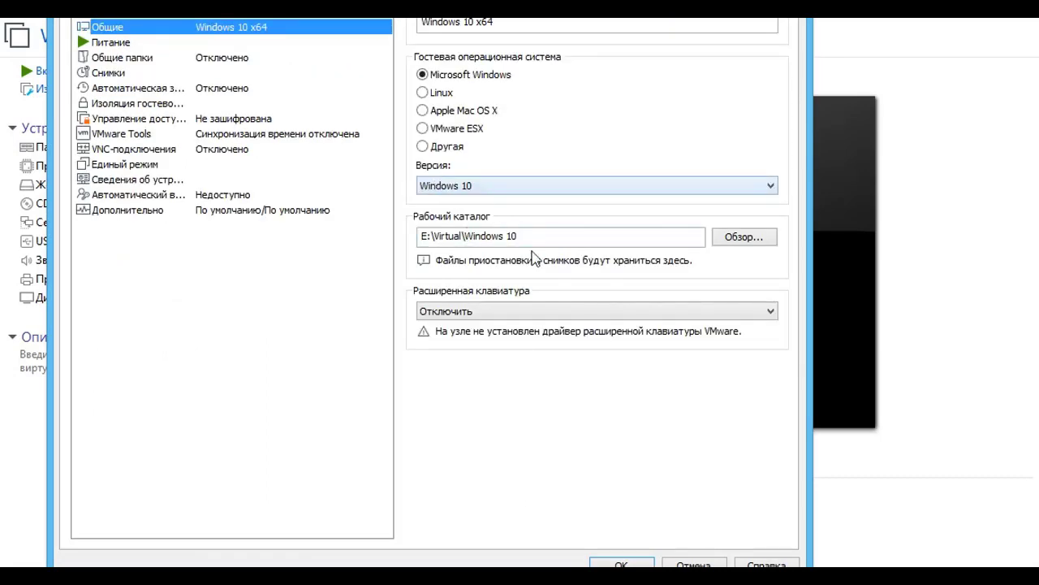
pyautogui.click(620, 564)
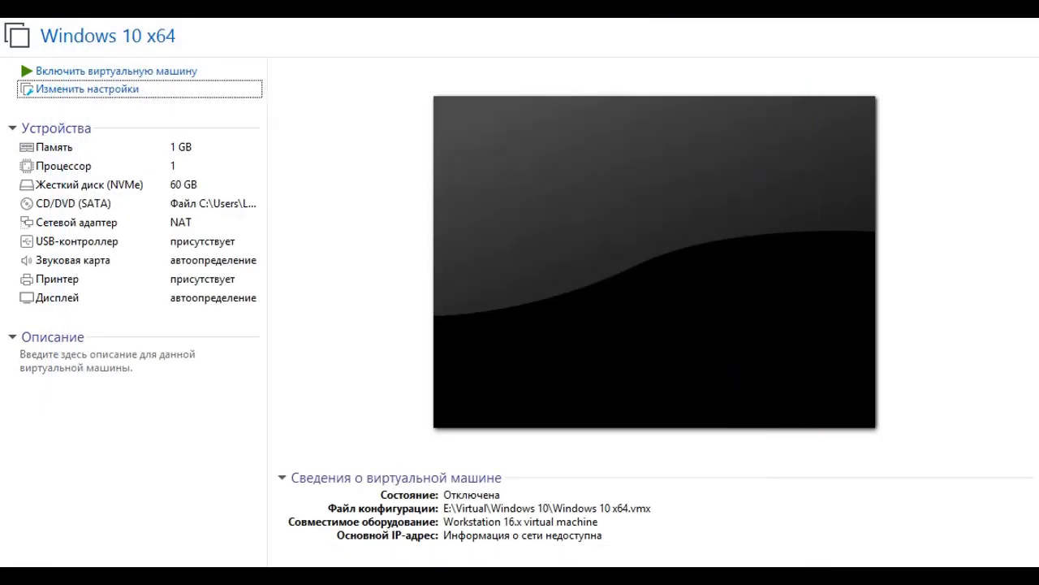
pyautogui.click(86, 73)
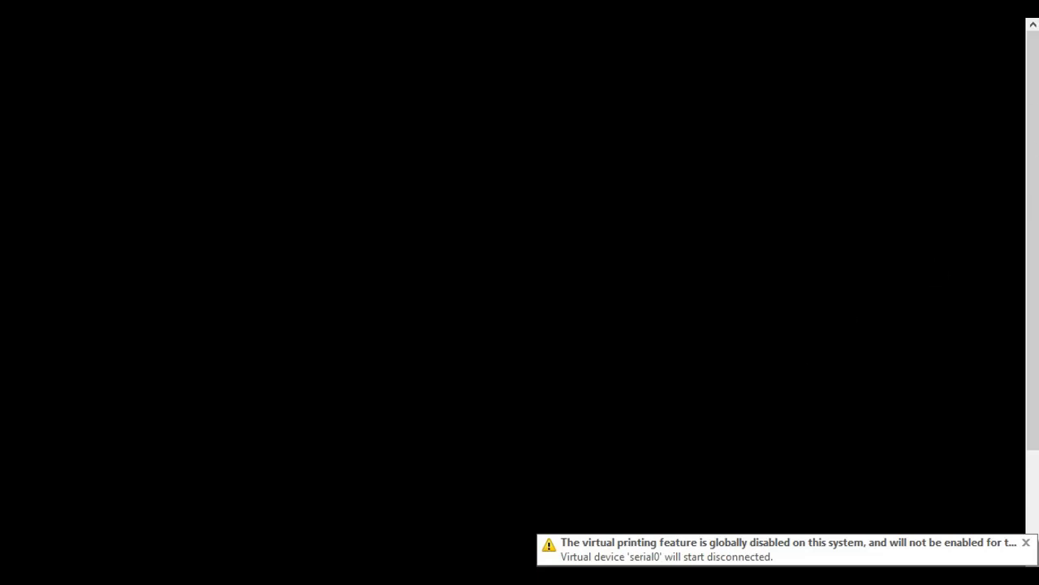
pyautogui.moveTo(1031, 269); pyautogui.dragTo(985, 202)
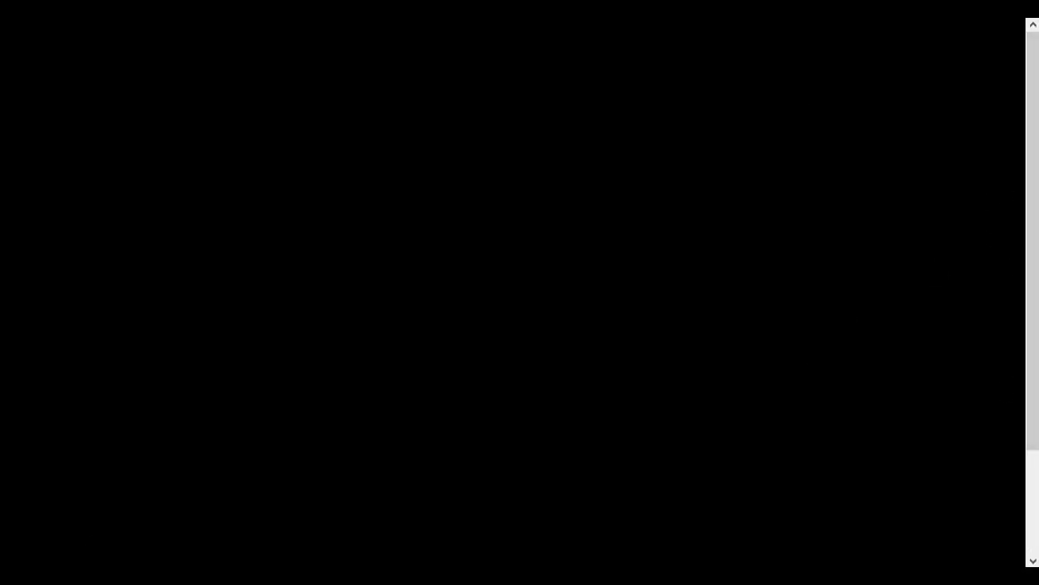
pyautogui.click(195, 11)
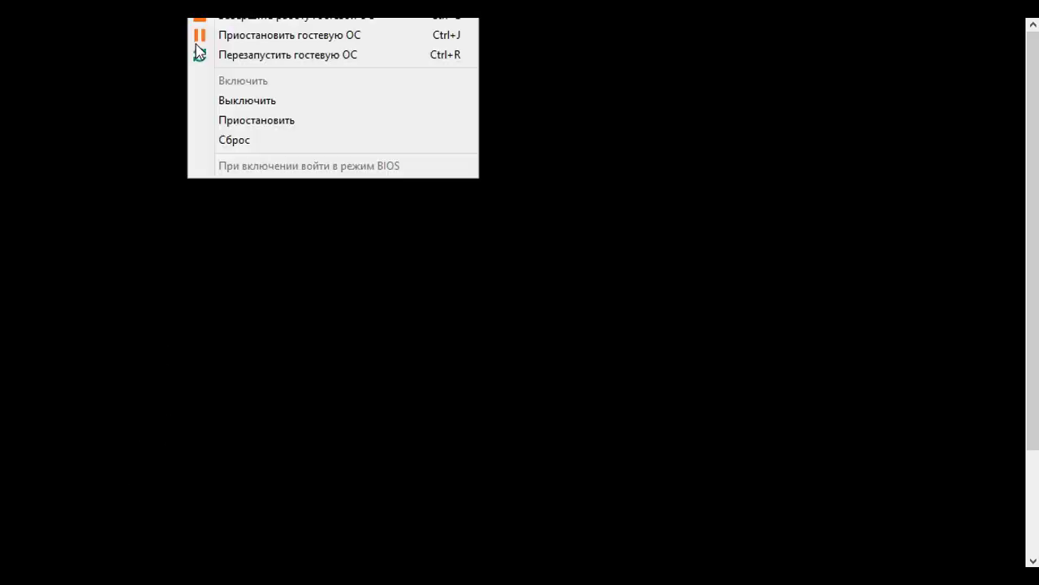
pyautogui.click(208, 22)
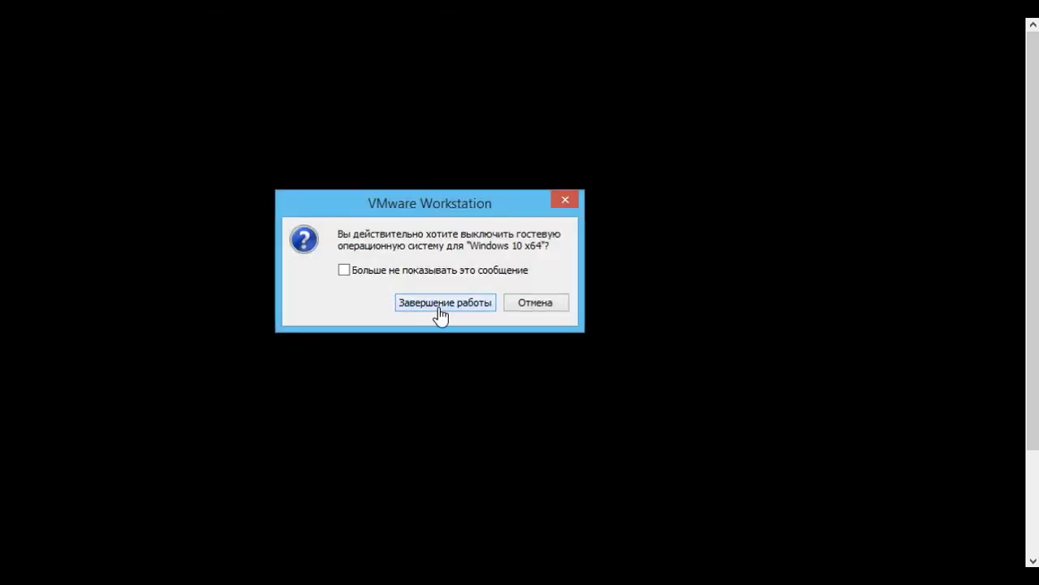
pyautogui.click(445, 302)
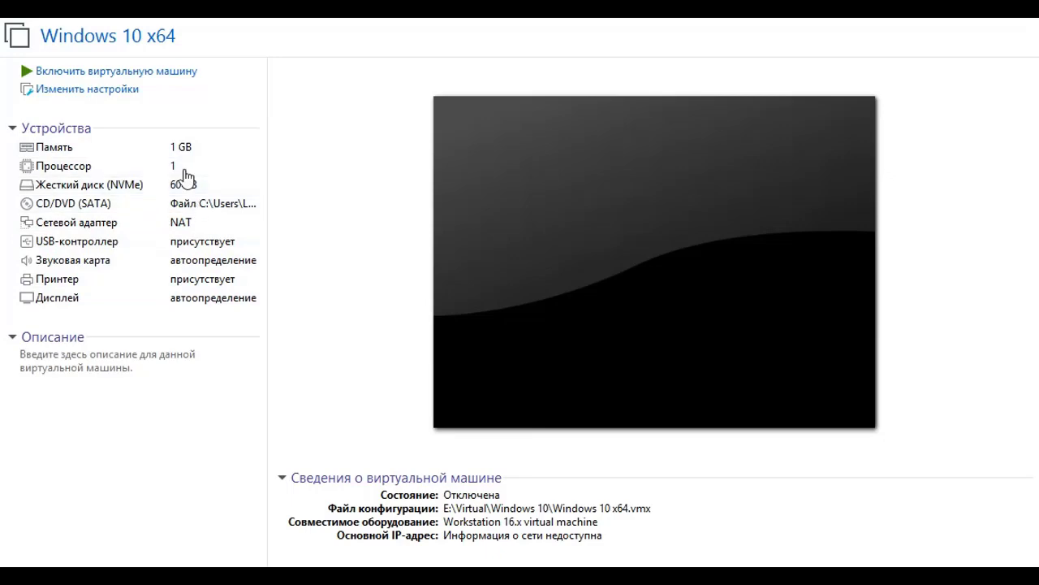
# Step: Set the virtual machine's guest operating system version to Windows 10 x64 in its general options
pyautogui.click(80, 91)
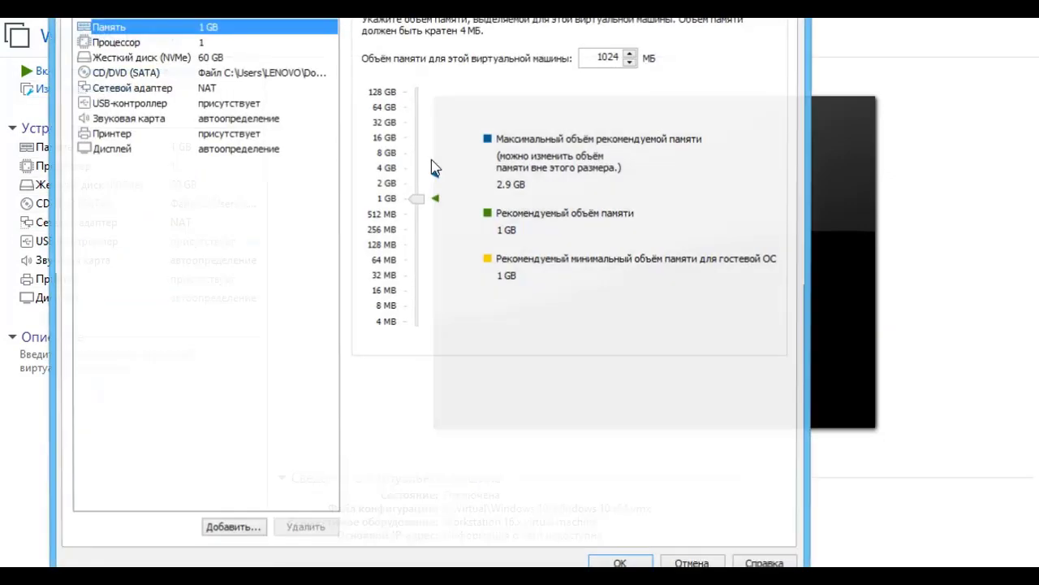
pyautogui.click(162, 8)
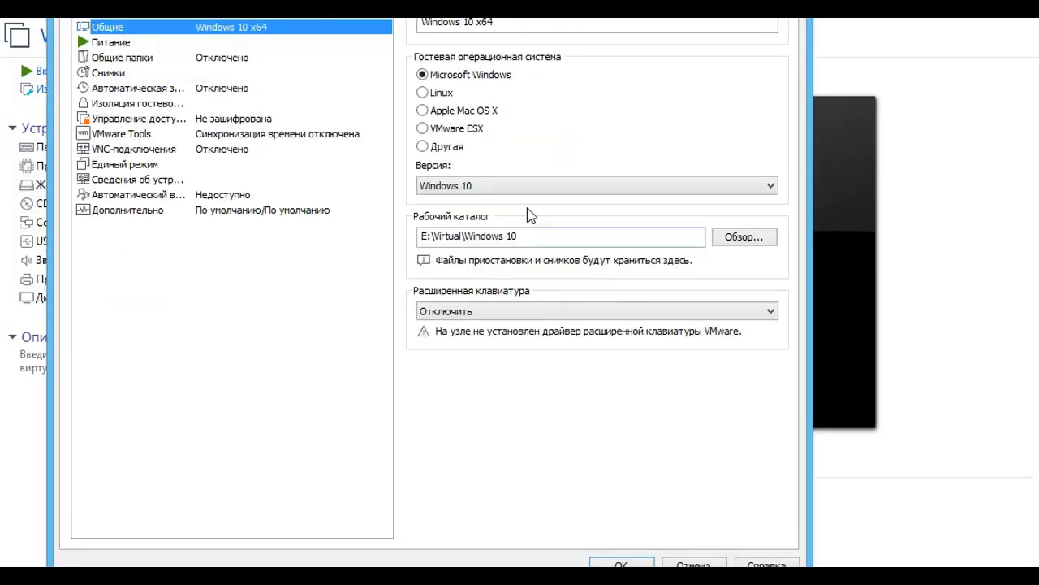
pyautogui.click(491, 185)
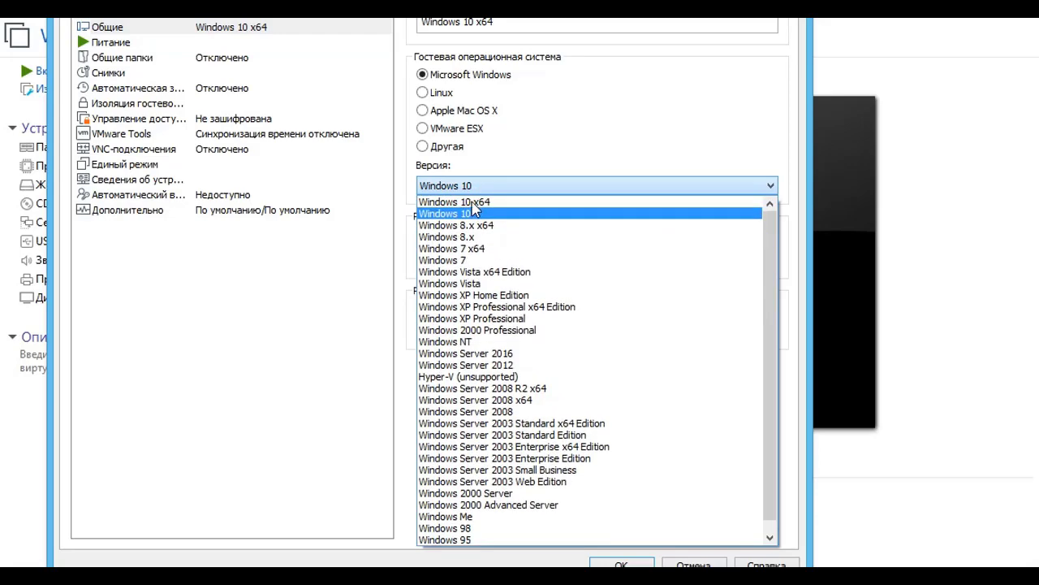
pyautogui.click(459, 202)
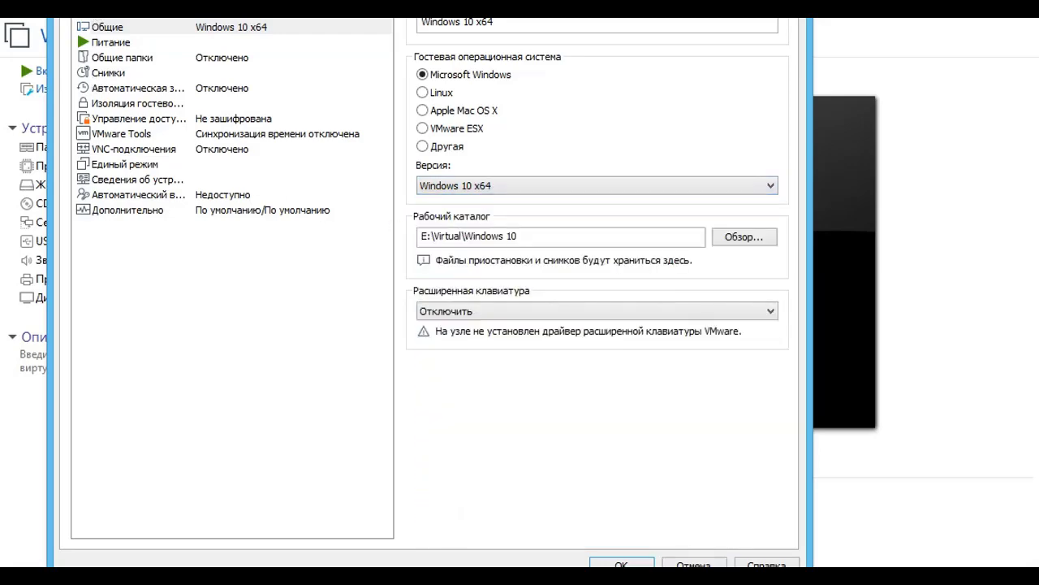
# Step: Replace the CD/DVD image with ru_windows_10_version_2004_updated_aug_2020_x64_dvd.iso and check the end of its path before confirming the settings
pyautogui.click(98, 8)
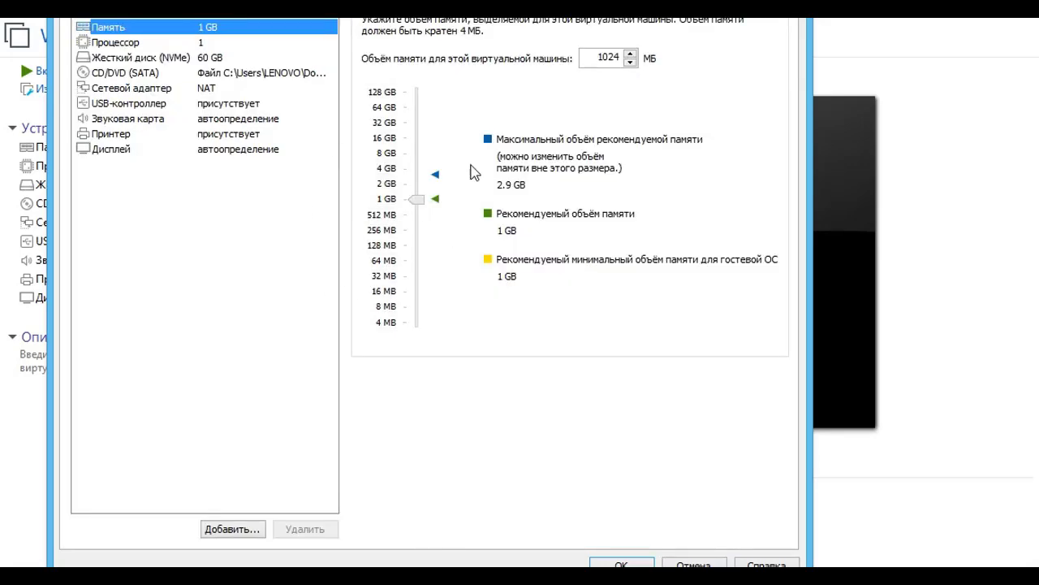
pyautogui.click(183, 75)
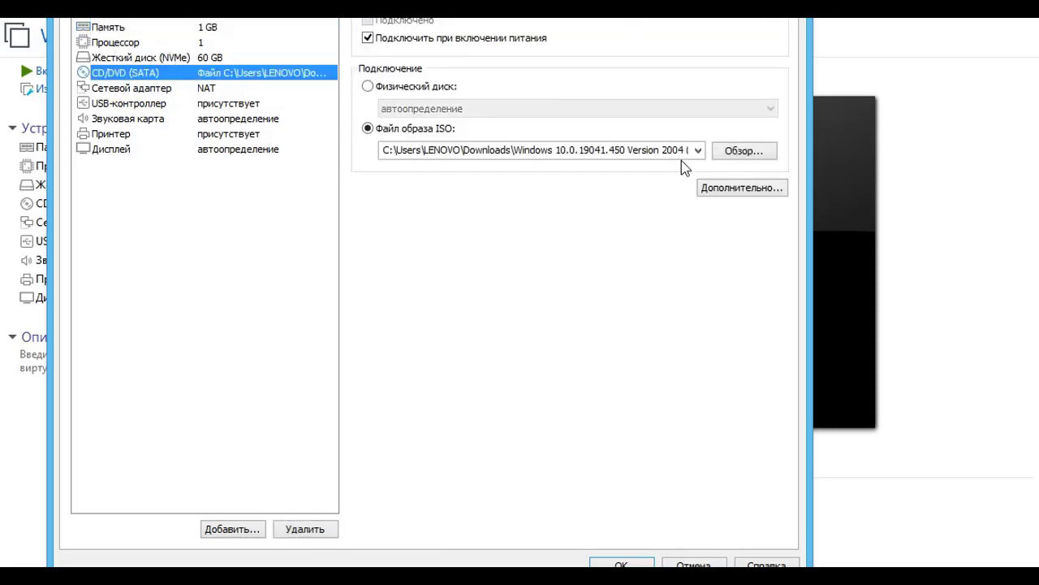
pyautogui.click(735, 151)
pyautogui.click(410, 91)
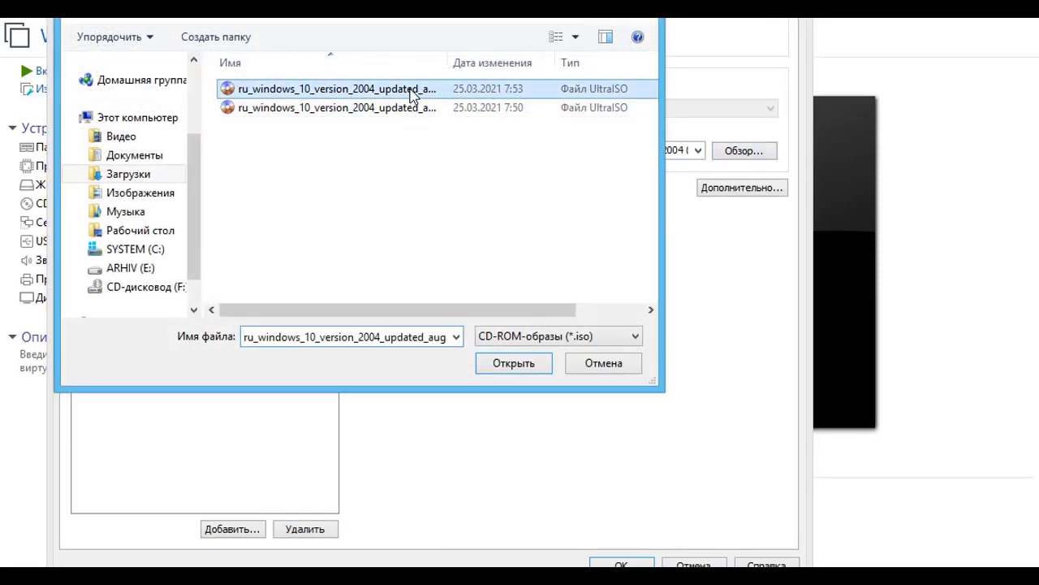
pyautogui.click(511, 367)
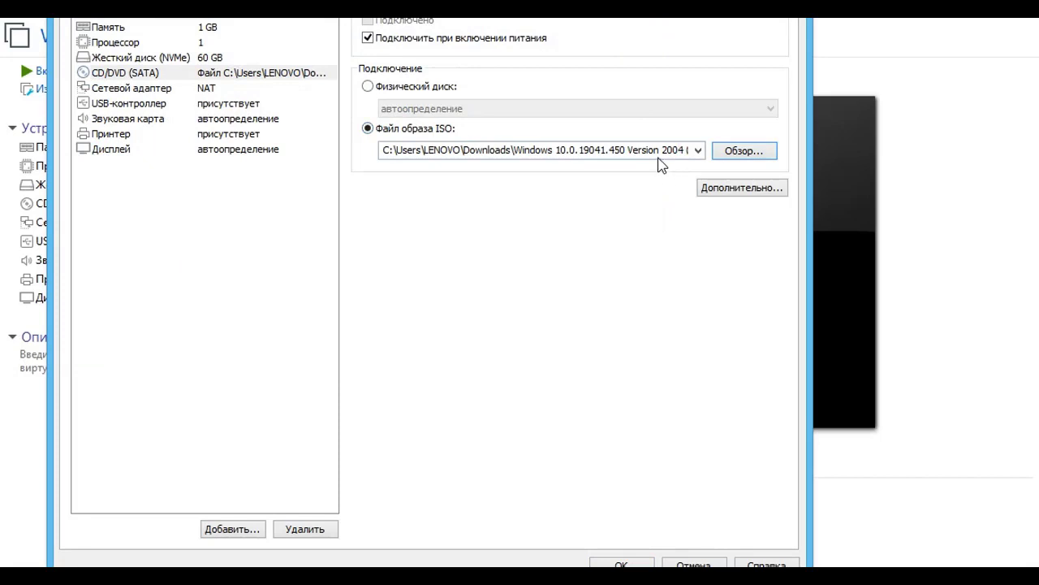
pyautogui.click(659, 157)
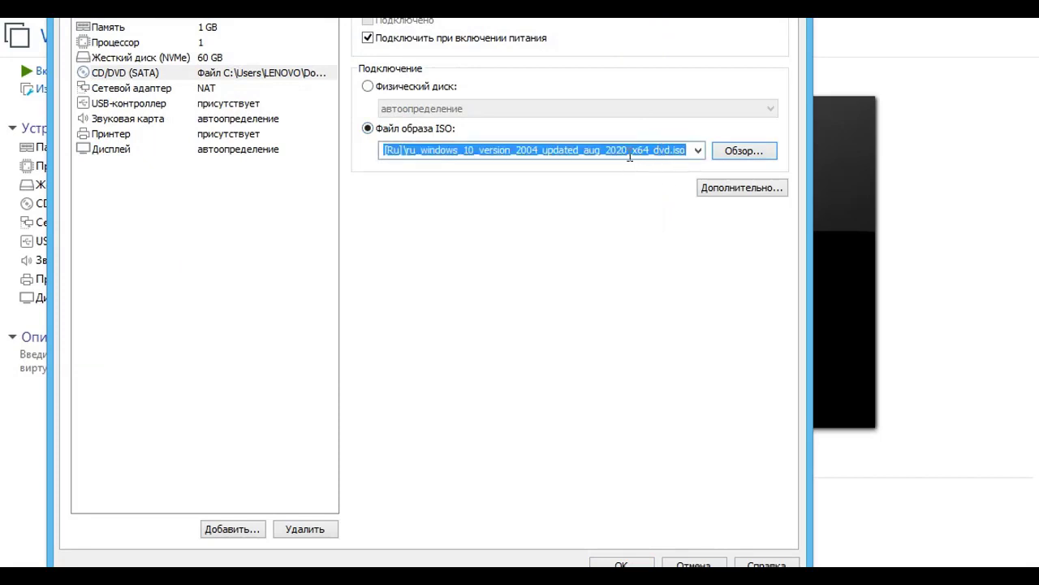
pyautogui.click(629, 150)
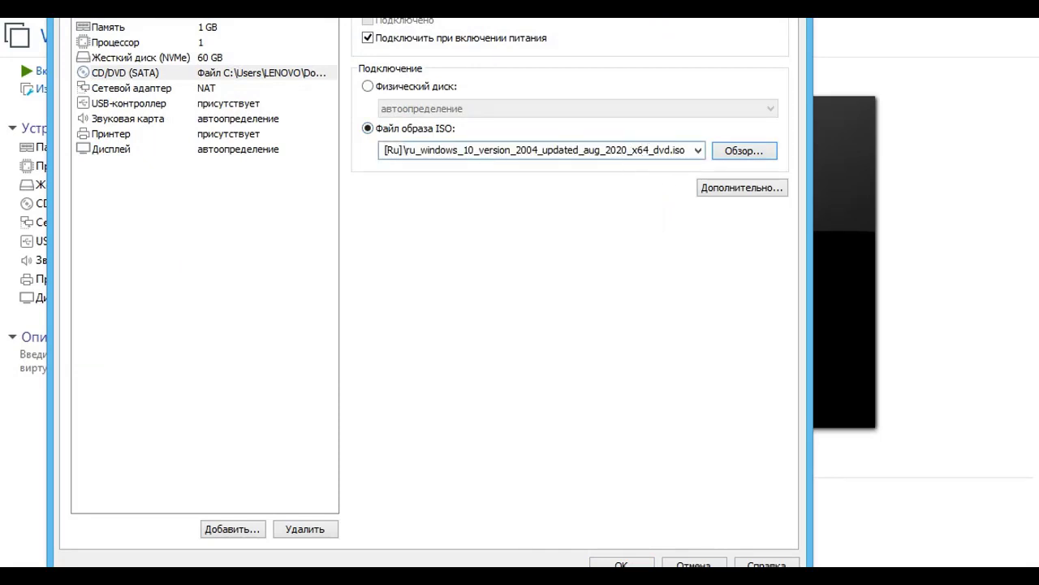
pyautogui.click(627, 563)
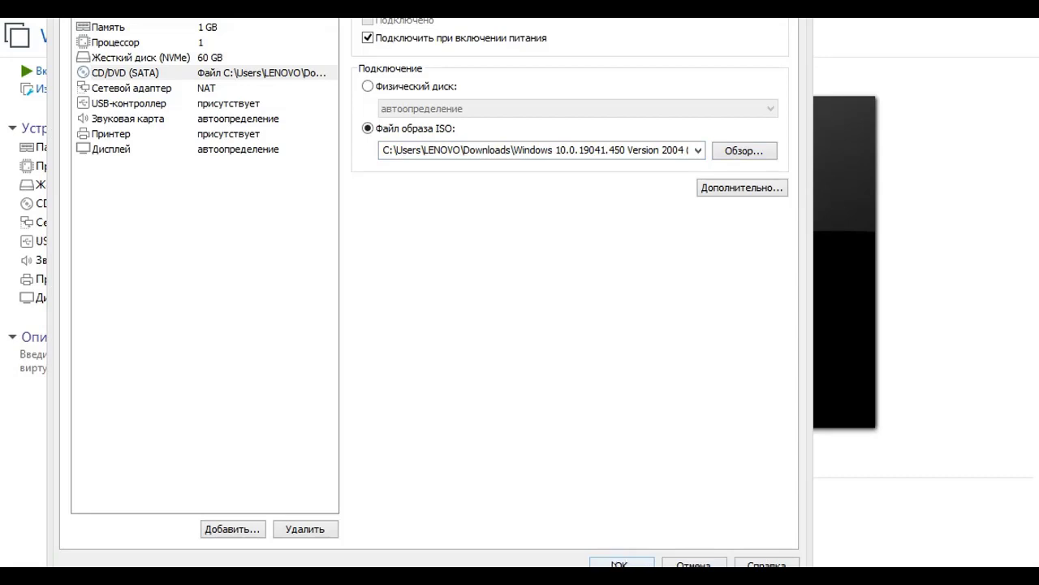
# Step: Reselect the version 2004 x64 ISO as the CD/DVD image, check the general options and save the settings
pyautogui.click(734, 151)
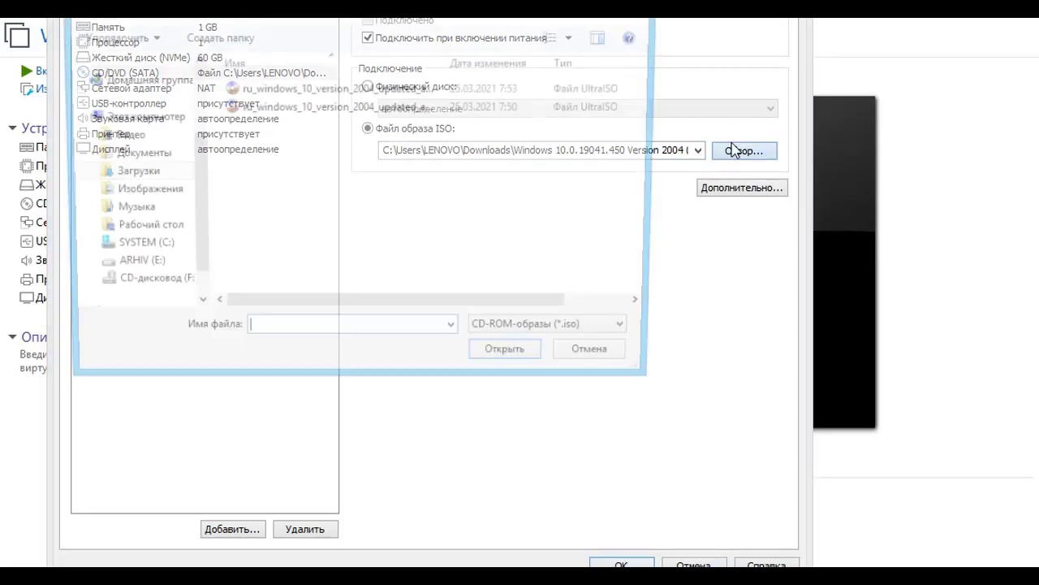
pyautogui.click(392, 89)
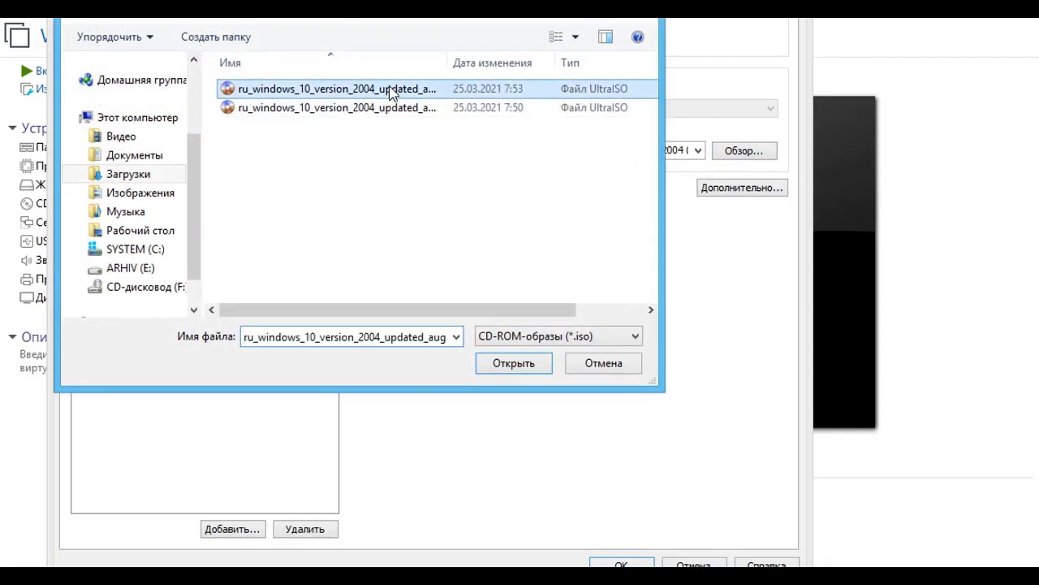
pyautogui.click(499, 357)
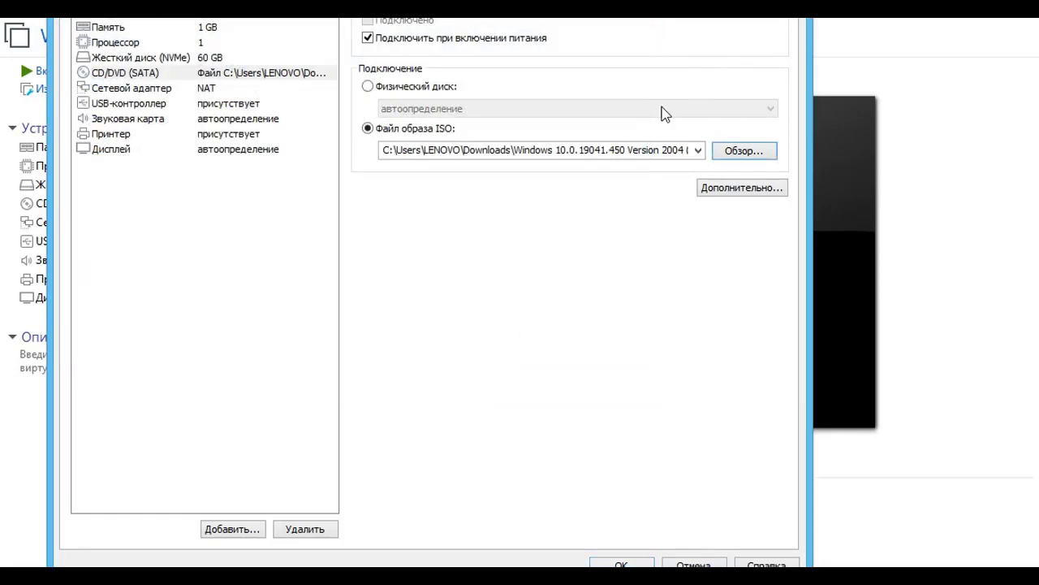
pyautogui.click(162, 8)
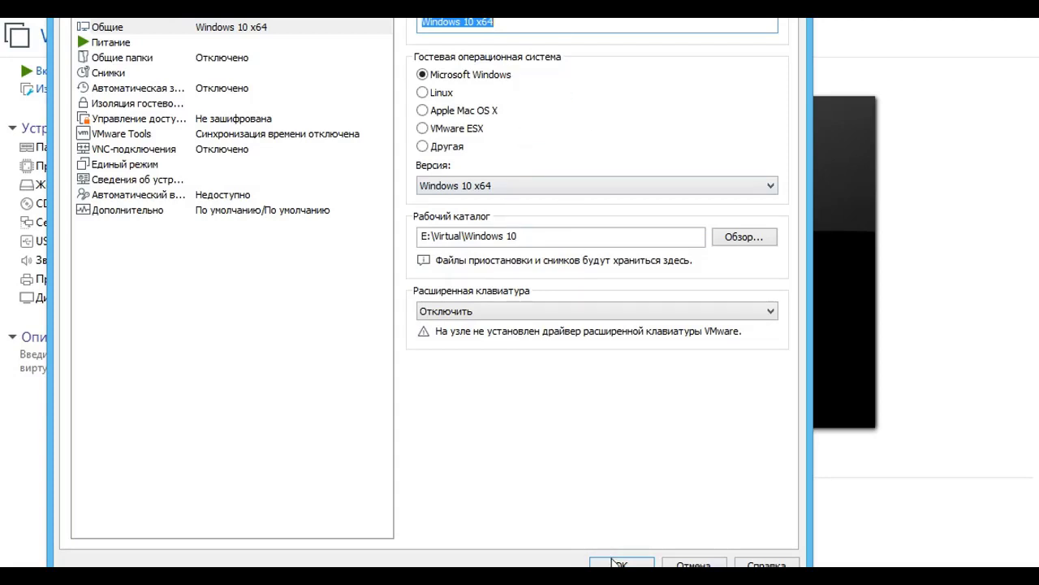
pyautogui.click(617, 564)
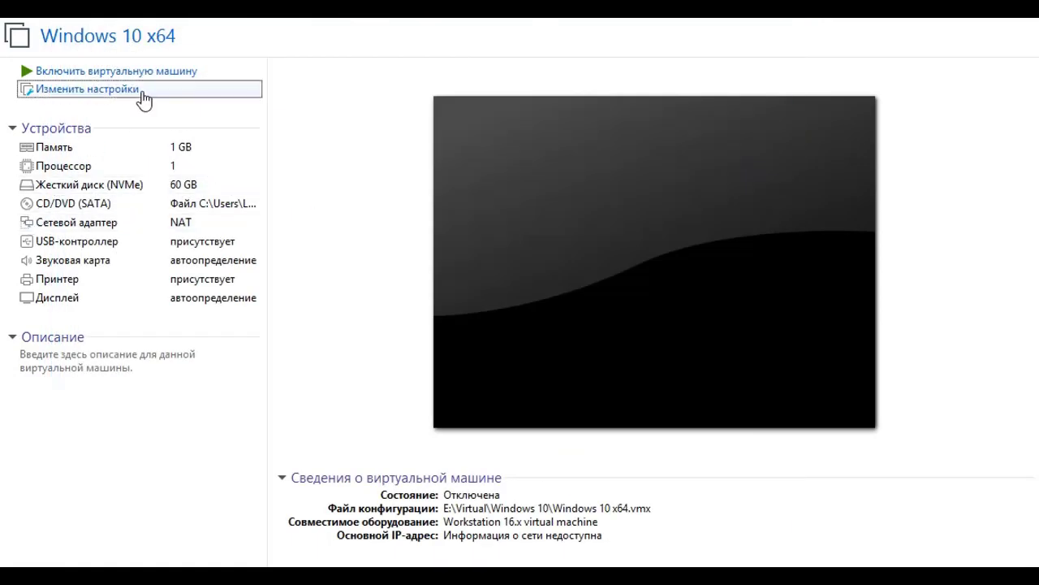
# Step: Reopen the virtual machine's settings to review the guest operating system version and the CD/DVD image path
pyautogui.click(144, 99)
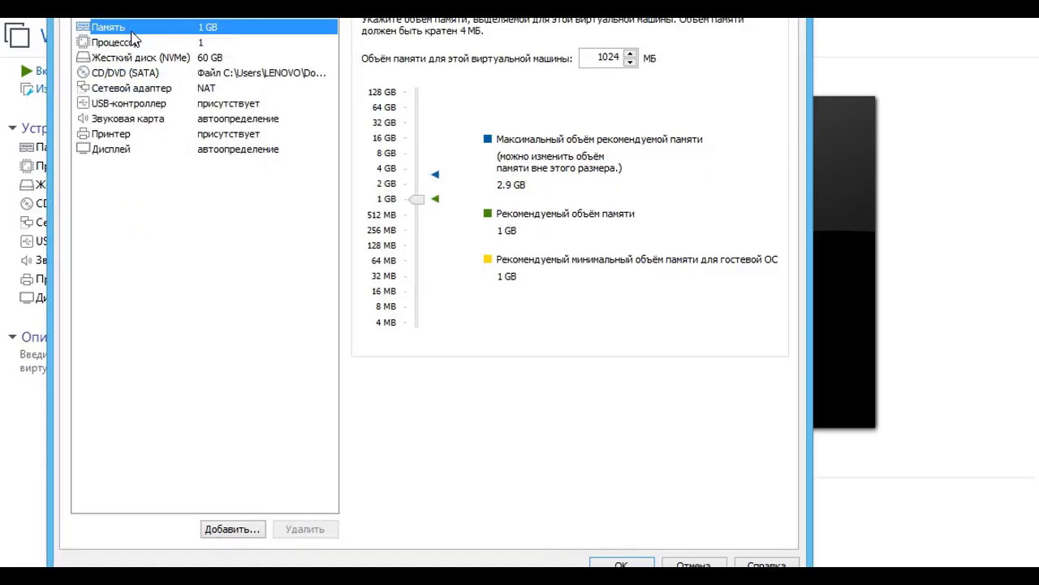
pyautogui.click(160, 10)
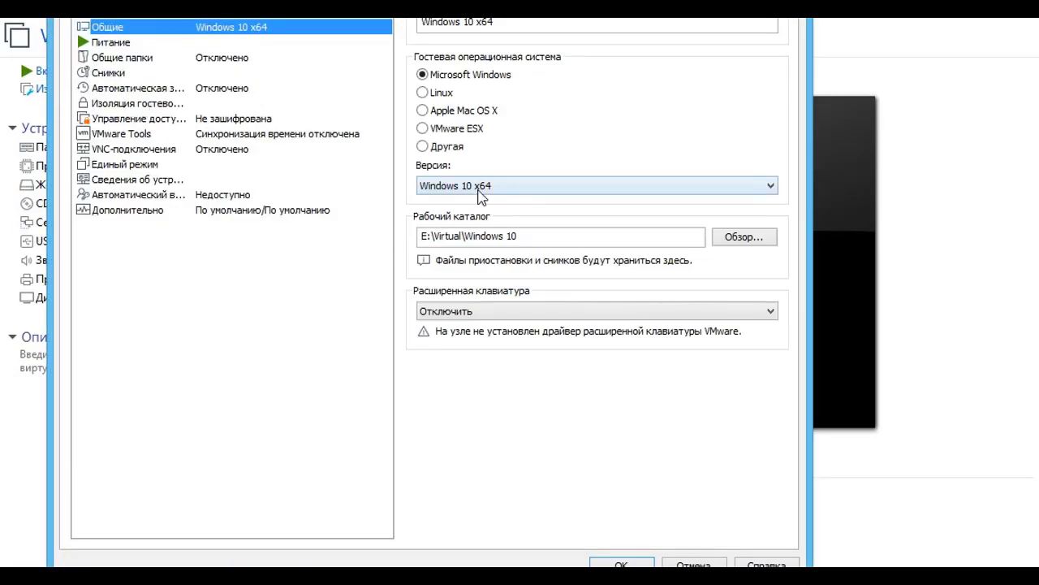
pyautogui.hotkey('ctrl', 'Tab')
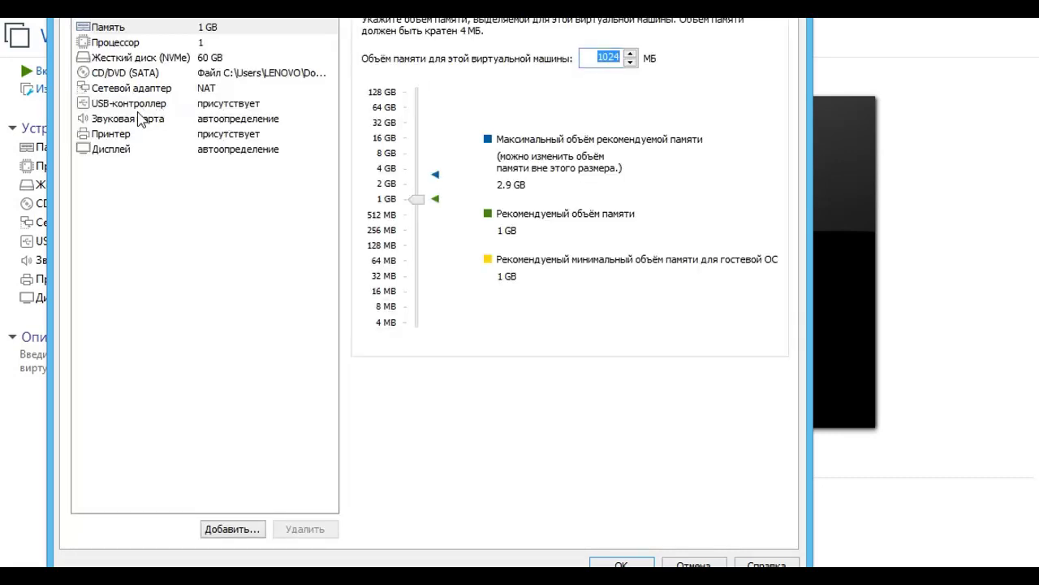
pyautogui.click(227, 77)
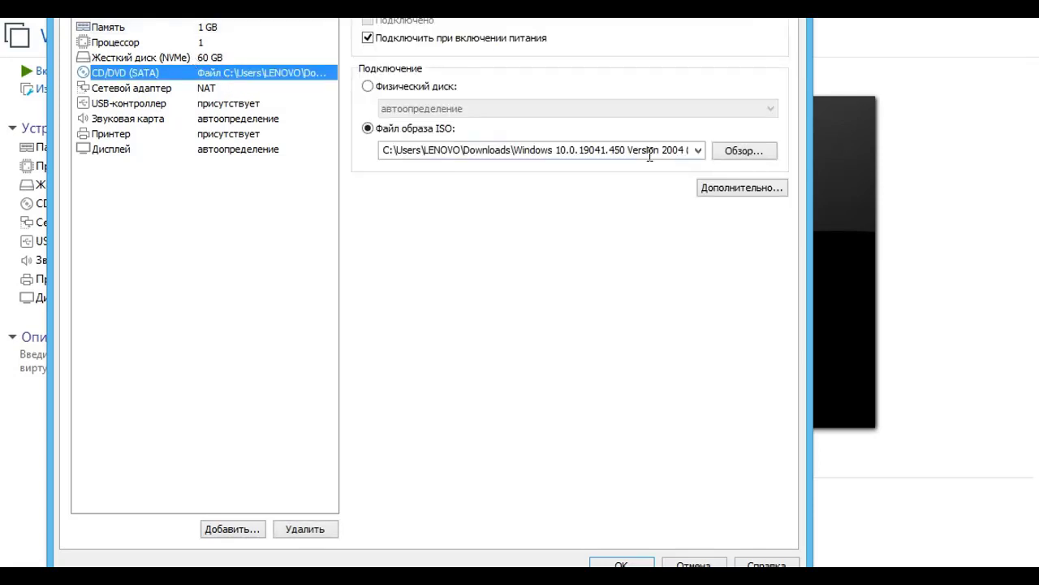
# Step: Check the file name at the end of the ISO image path and confirm the virtual machine settings
pyautogui.click(649, 154)
pyautogui.click(650, 154)
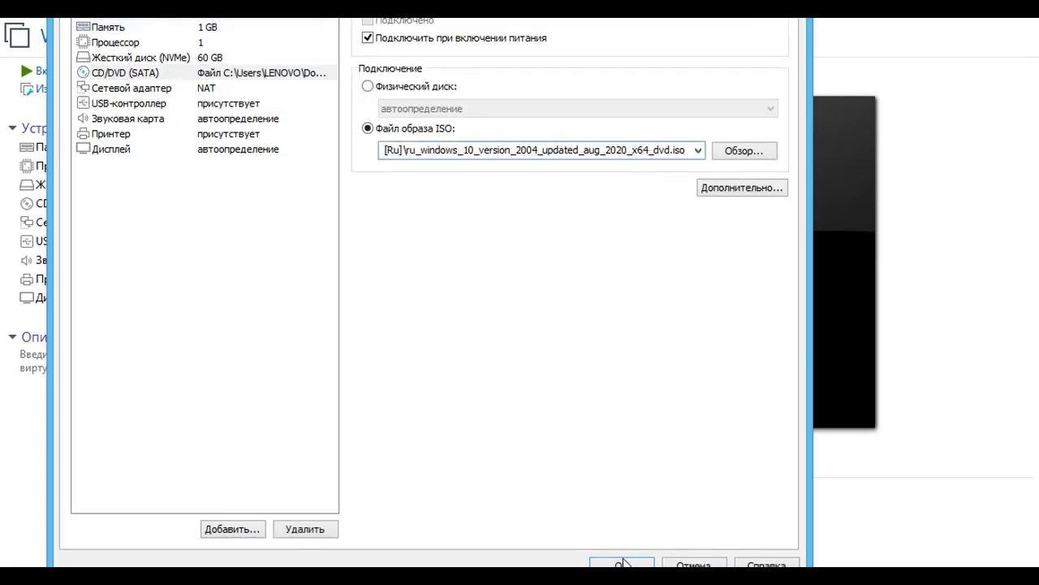
pyautogui.click(622, 564)
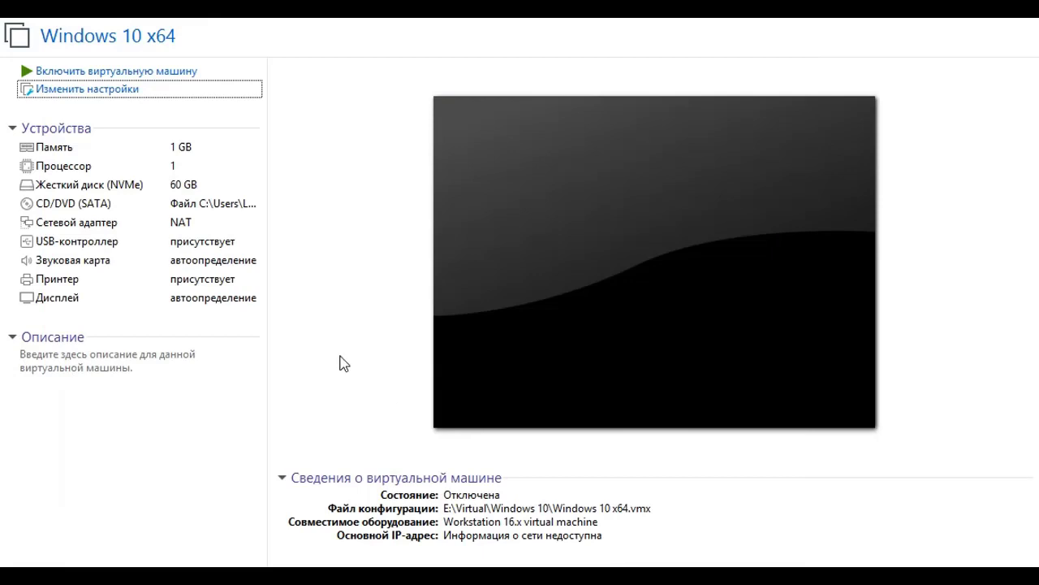
# Step: Power on the Windows 10 x64 virtual machine and shut down its guest operating system, confirming the shutdown
pyautogui.click(94, 71)
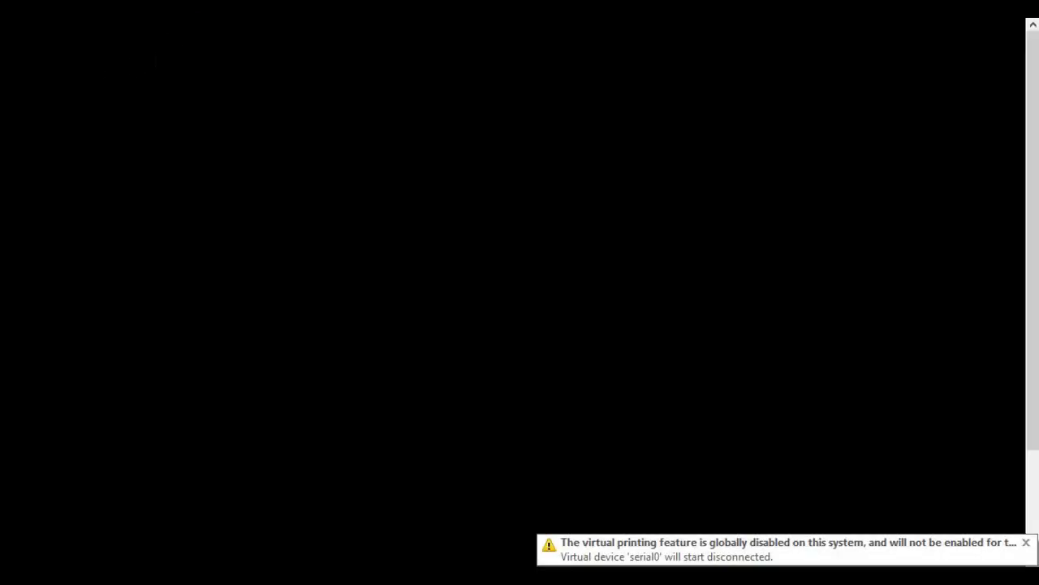
pyautogui.click(213, 9)
pyautogui.click(244, 17)
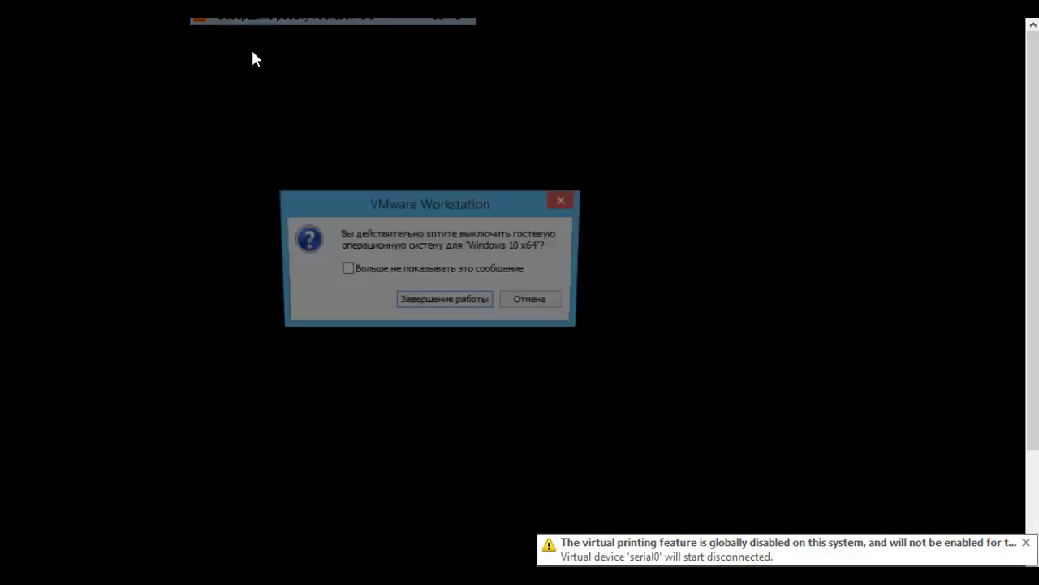
pyautogui.click(422, 309)
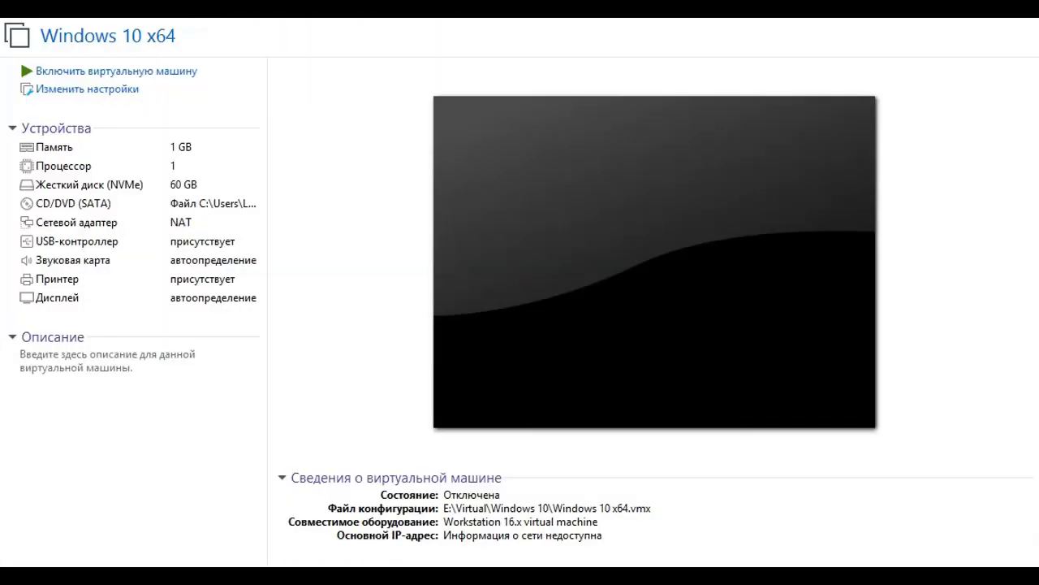
# Step: Power on the virtual machine directly into BIOS mode and suspend the guest operating system
pyautogui.click(213, 3)
pyautogui.click(236, 170)
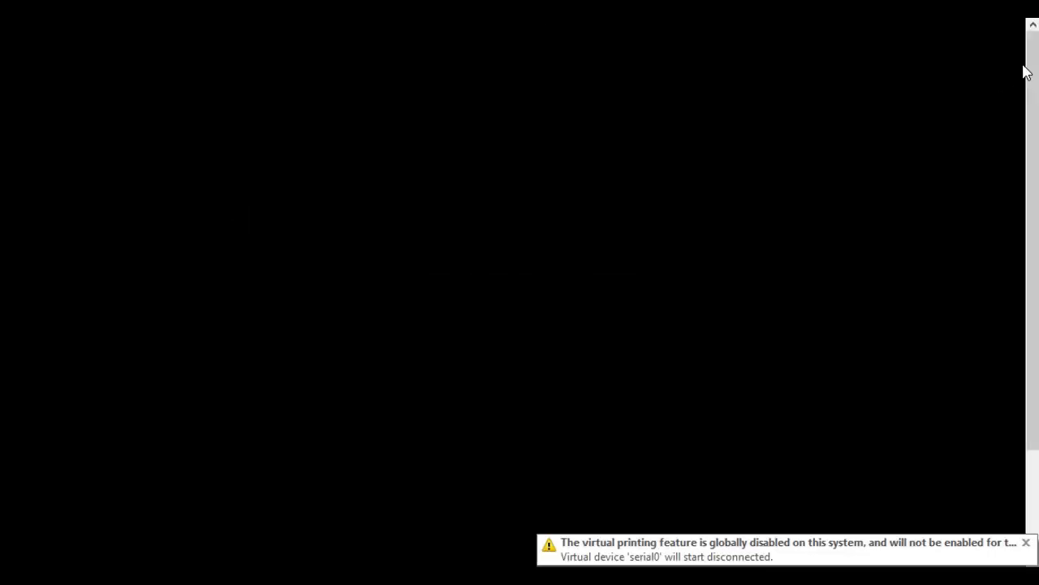
pyautogui.moveTo(1033, 63)
pyautogui.mouseDown()
pyautogui.moveTo(1035, 164)
pyautogui.moveTo(1035, 71)
pyautogui.moveTo(1035, 132)
pyautogui.moveTo(1035, 79)
pyautogui.moveTo(1004, 209)
pyautogui.moveTo(1009, 112)
pyautogui.moveTo(1033, 65)
pyautogui.mouseUp()
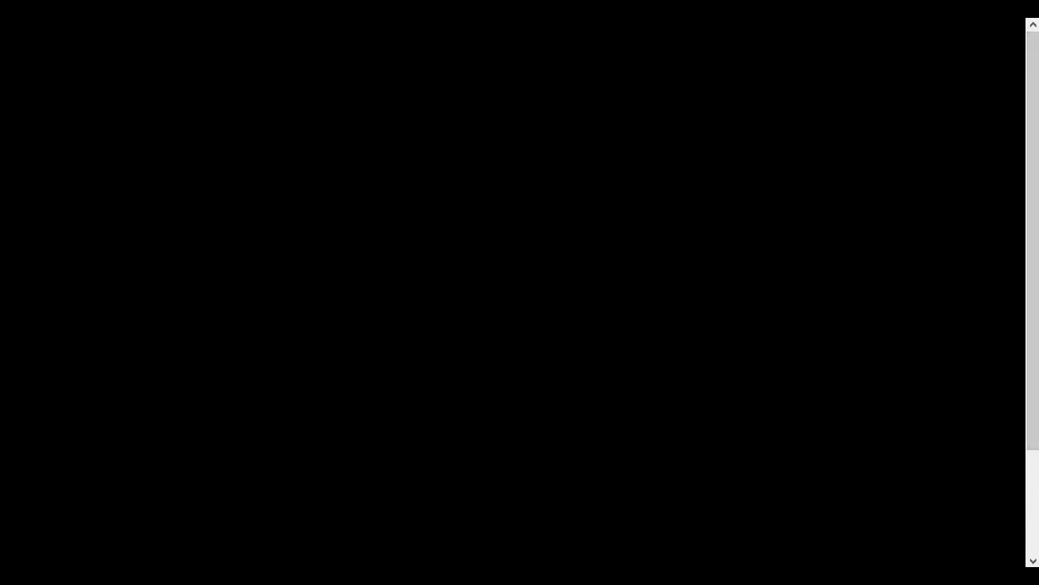
pyautogui.click(235, 36)
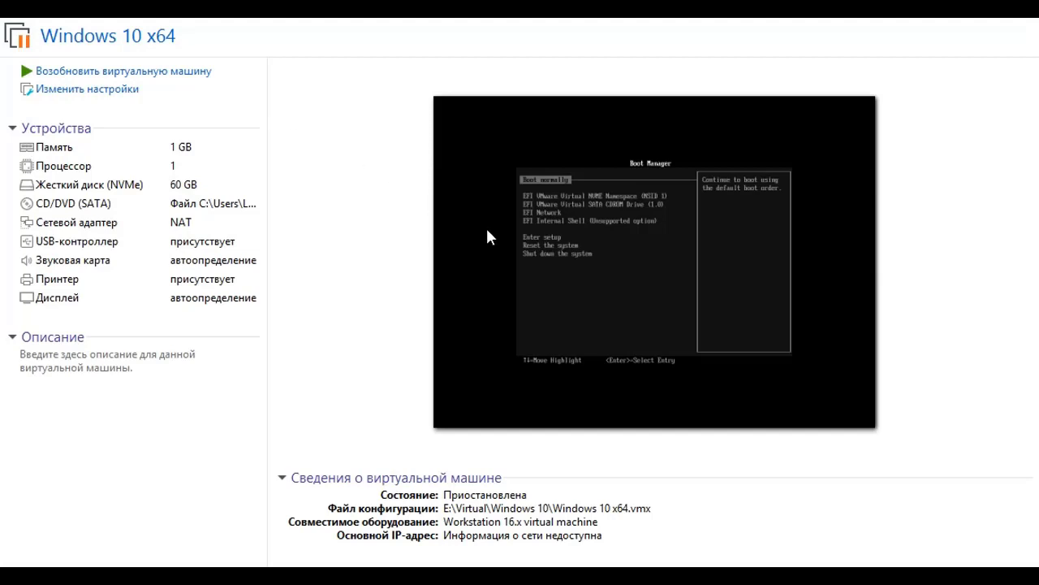
# Step: Resume the suspended virtual machine and suspend its guest operating system again, going through this cycle twice
pyautogui.click(92, 75)
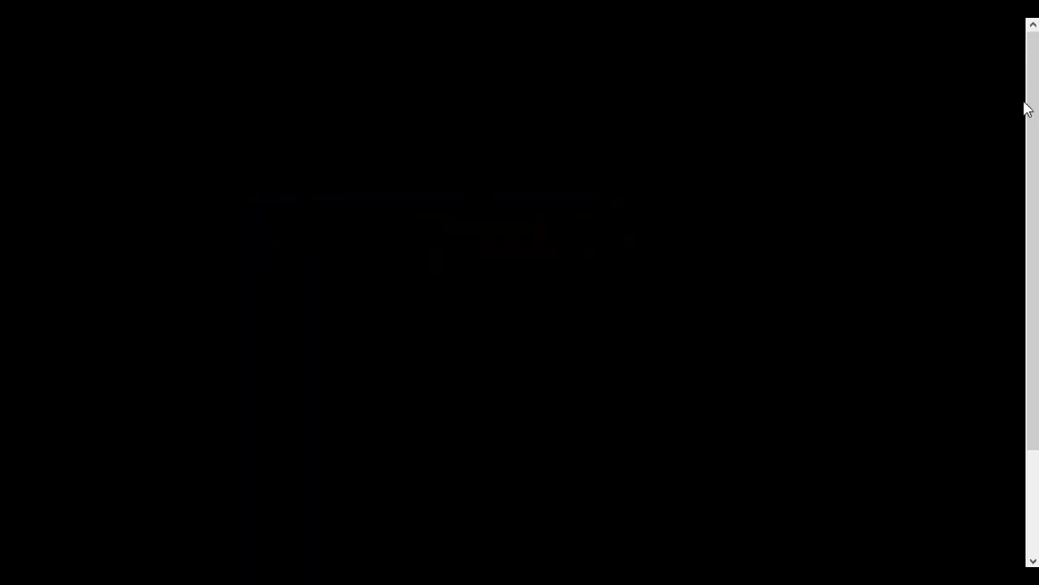
pyautogui.moveTo(1031, 104); pyautogui.dragTo(1032, 68)
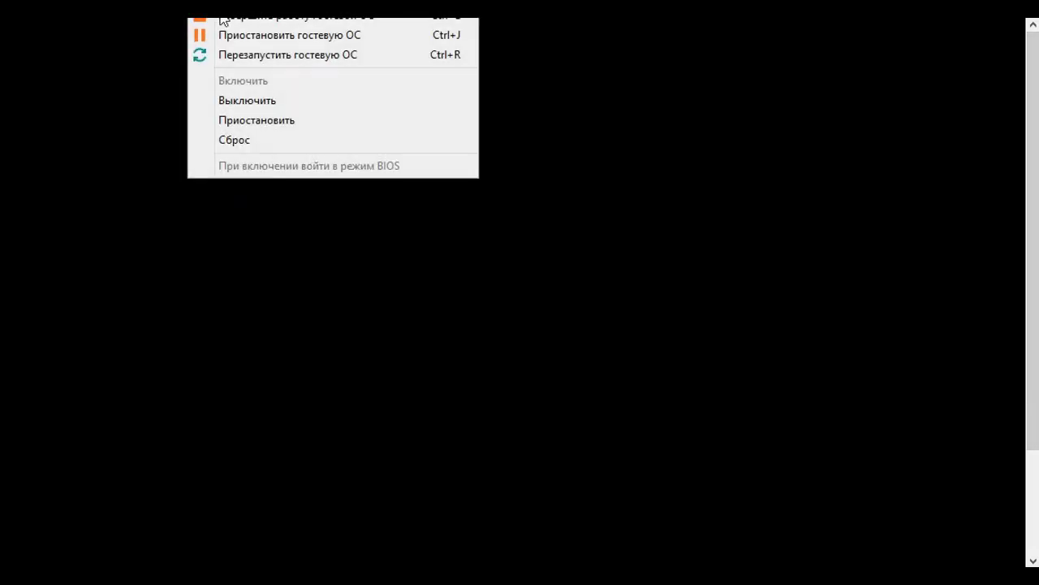
pyautogui.click(220, 39)
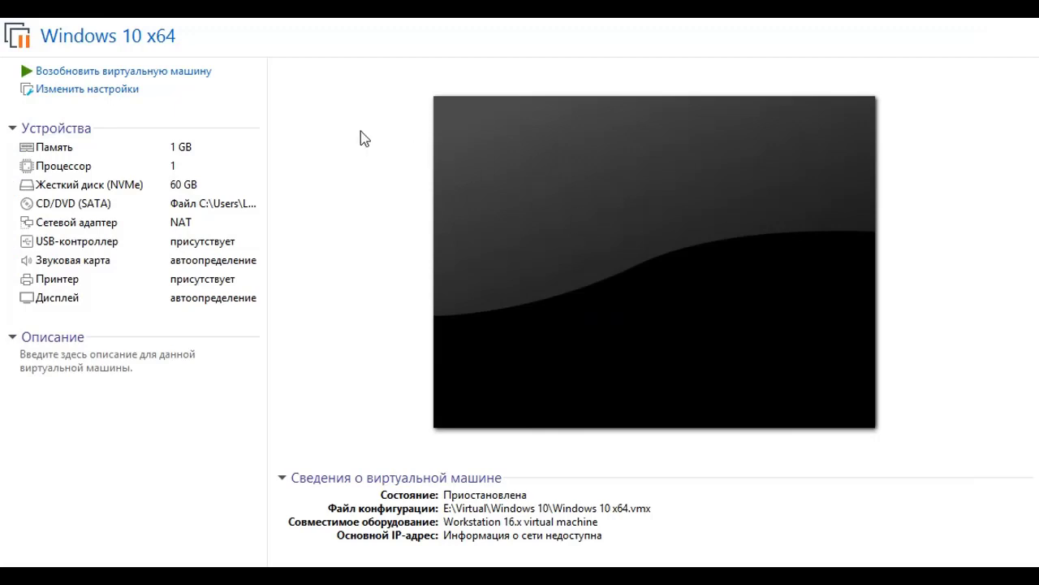
pyautogui.click(197, 73)
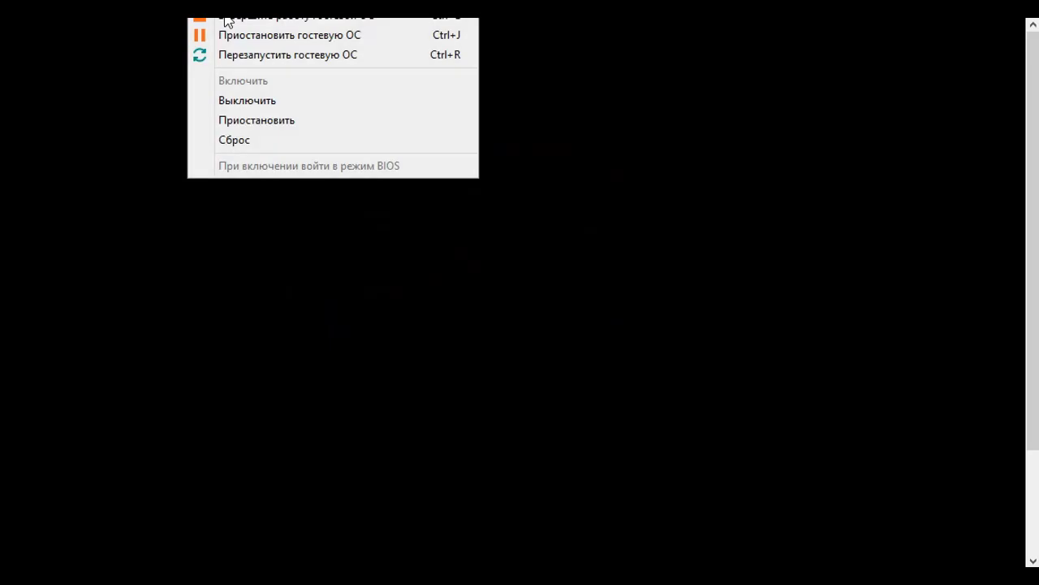
pyautogui.click(227, 38)
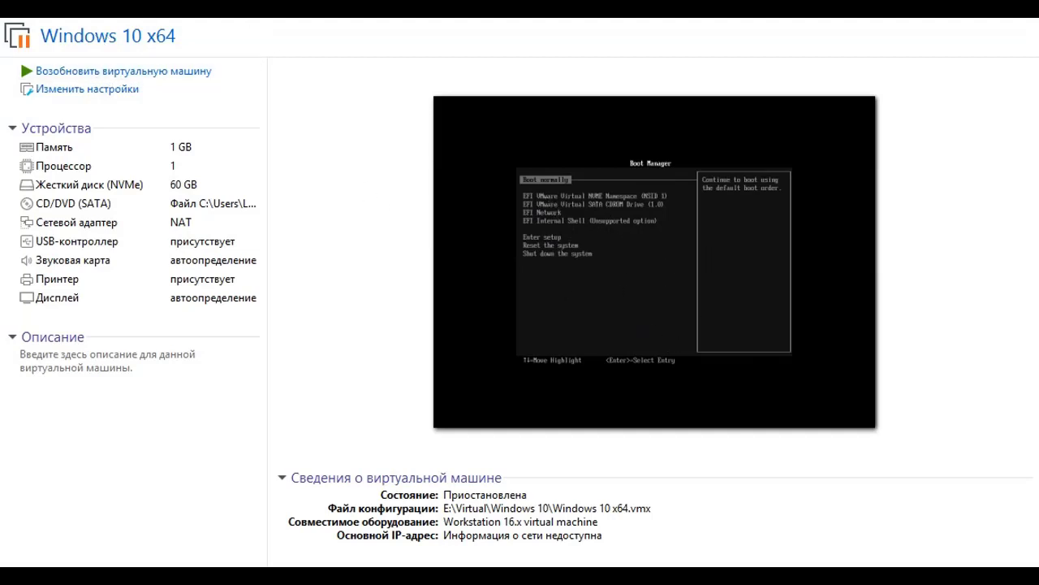
# Step: Resume the suspended virtual machine and shut down its guest operating system, confirming the shutdown
pyautogui.click(127, 71)
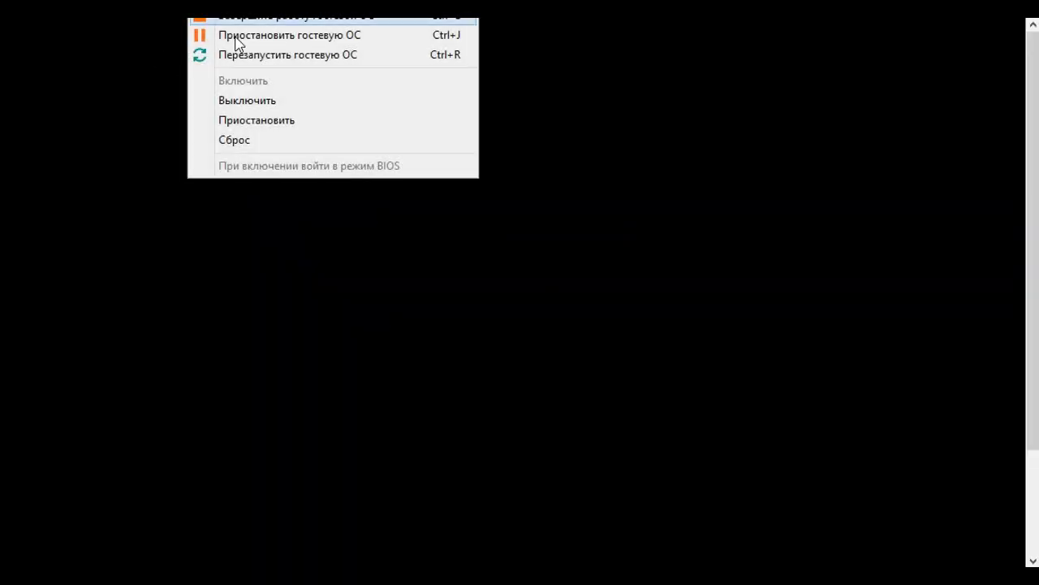
pyautogui.click(235, 17)
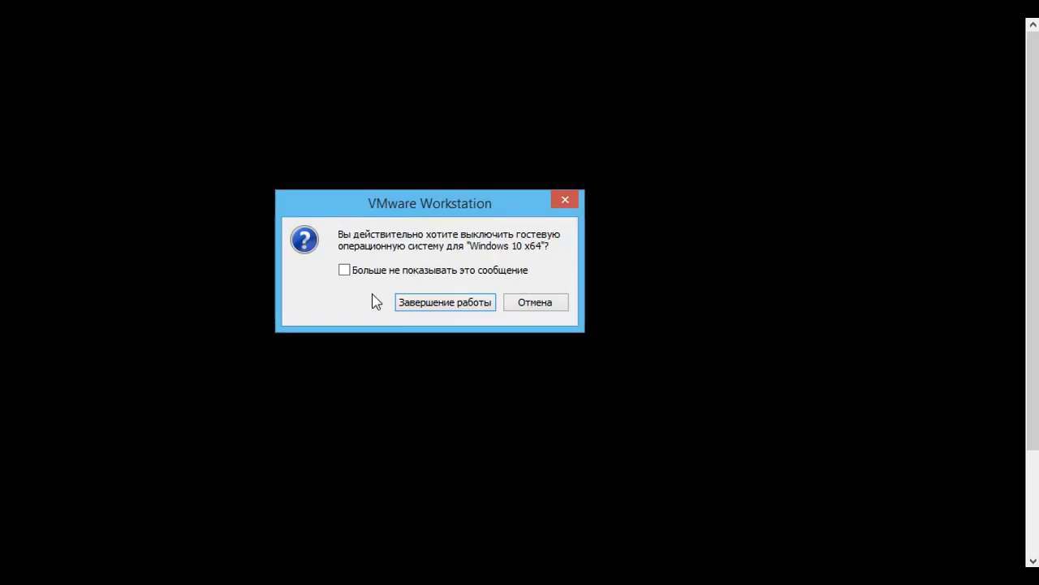
pyautogui.click(428, 309)
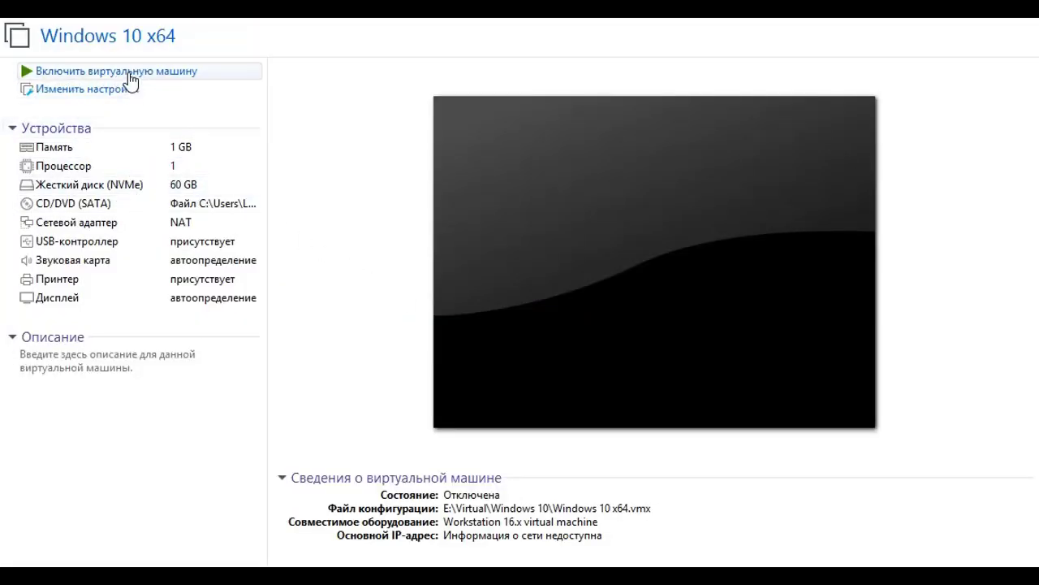
# Step: Power on the Windows 10 x64 virtual machine normally, suspend its guest operating system and resume it
pyautogui.click(128, 72)
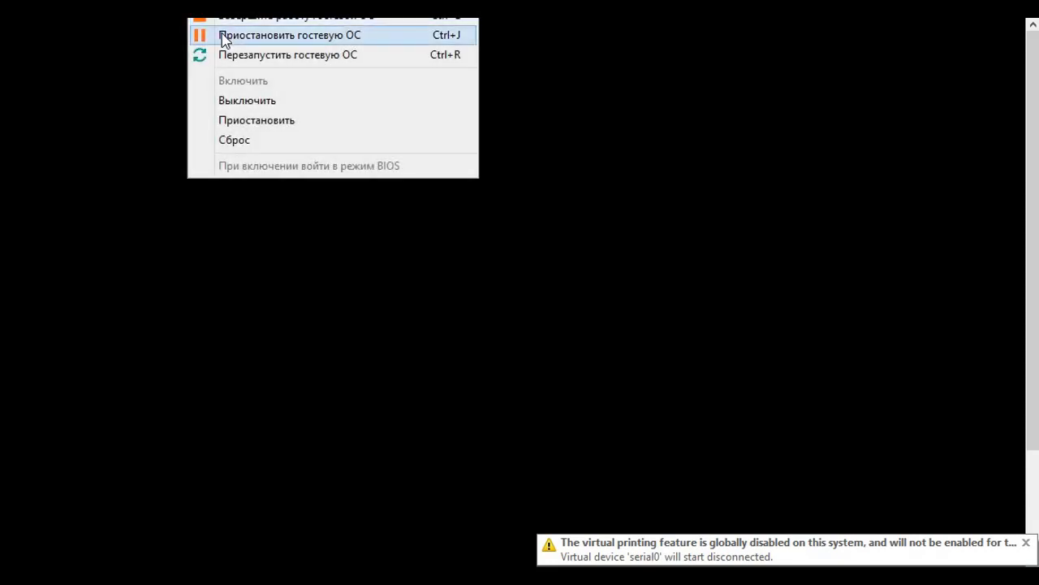
pyautogui.click(223, 35)
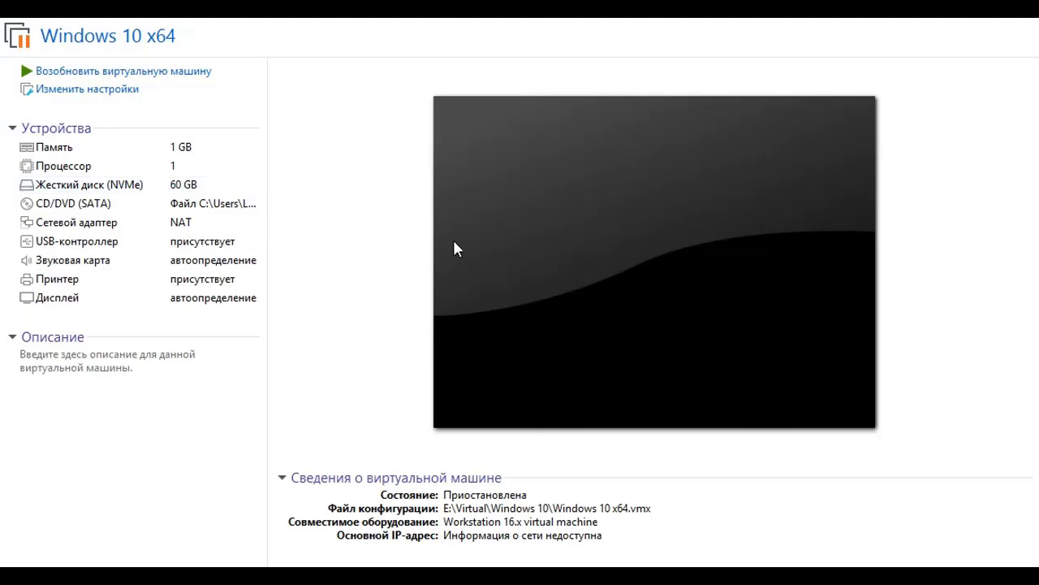
pyautogui.click(61, 70)
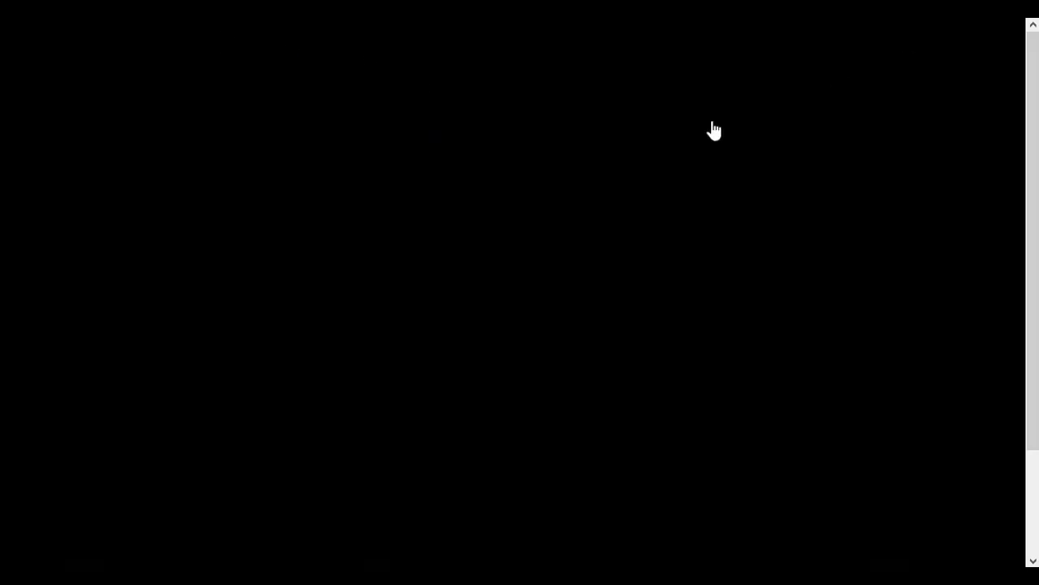
# Step: Shut down the running guest operating system of the Windows 10 x64 virtual machine and confirm the shutdown
pyautogui.click(195, 17)
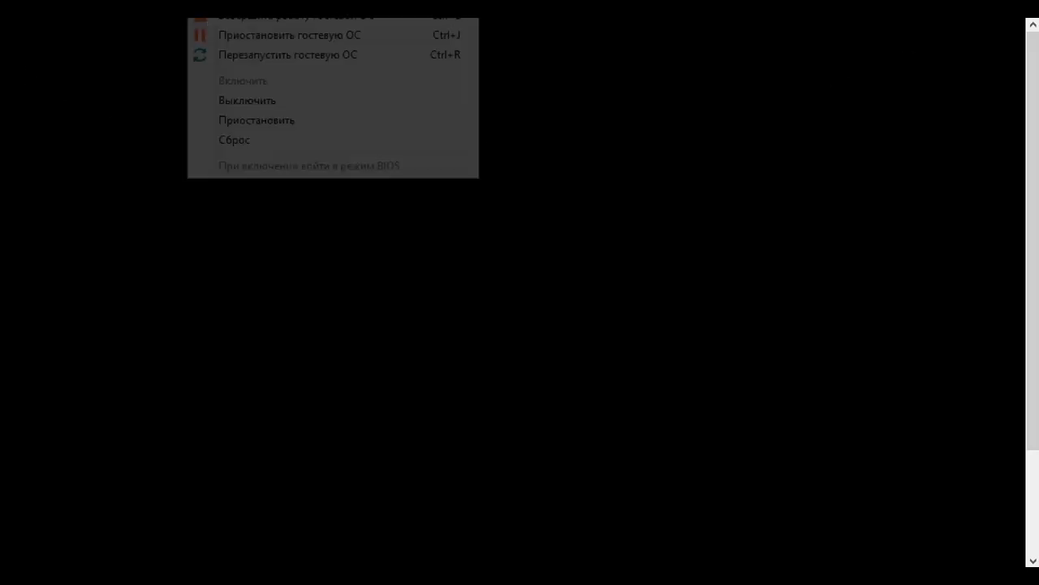
pyautogui.click(231, 23)
pyautogui.click(452, 303)
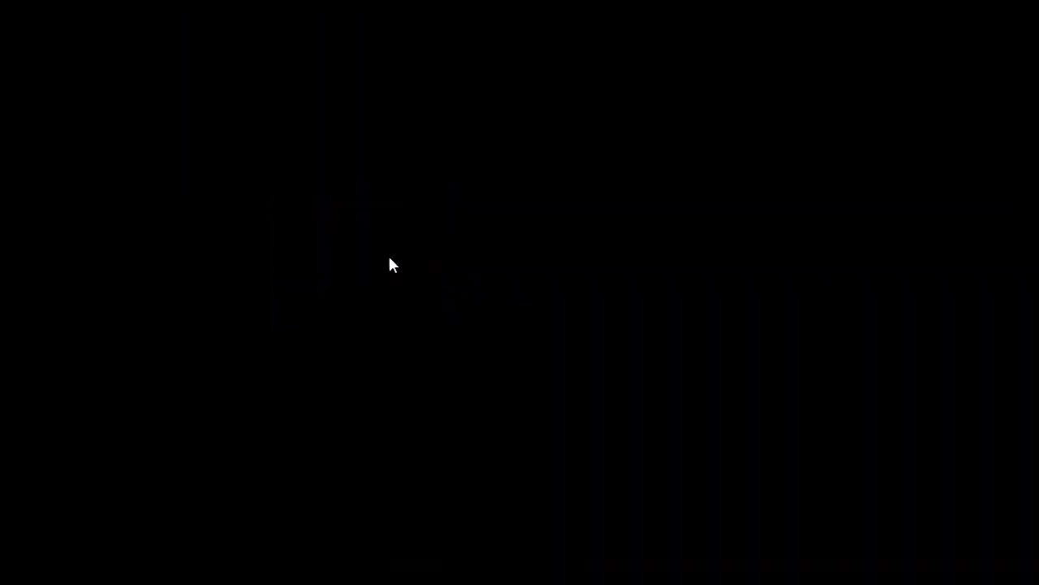